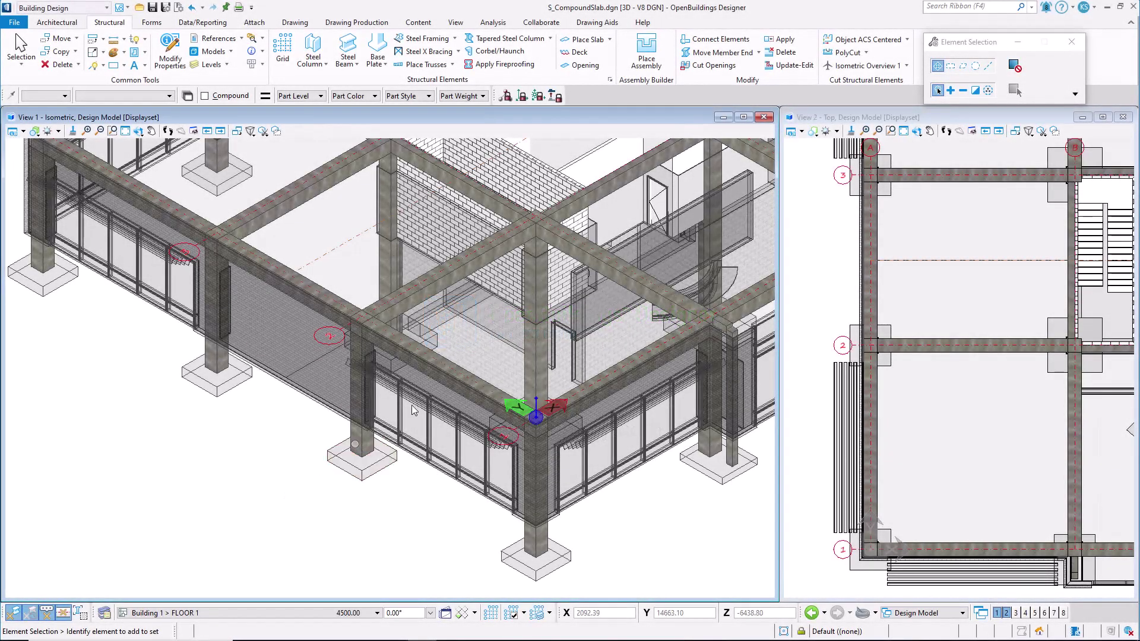
# Start the Place Compound Slab tool with the Residential Floor Assembly and show its catalog options
pyautogui.click(610, 39)
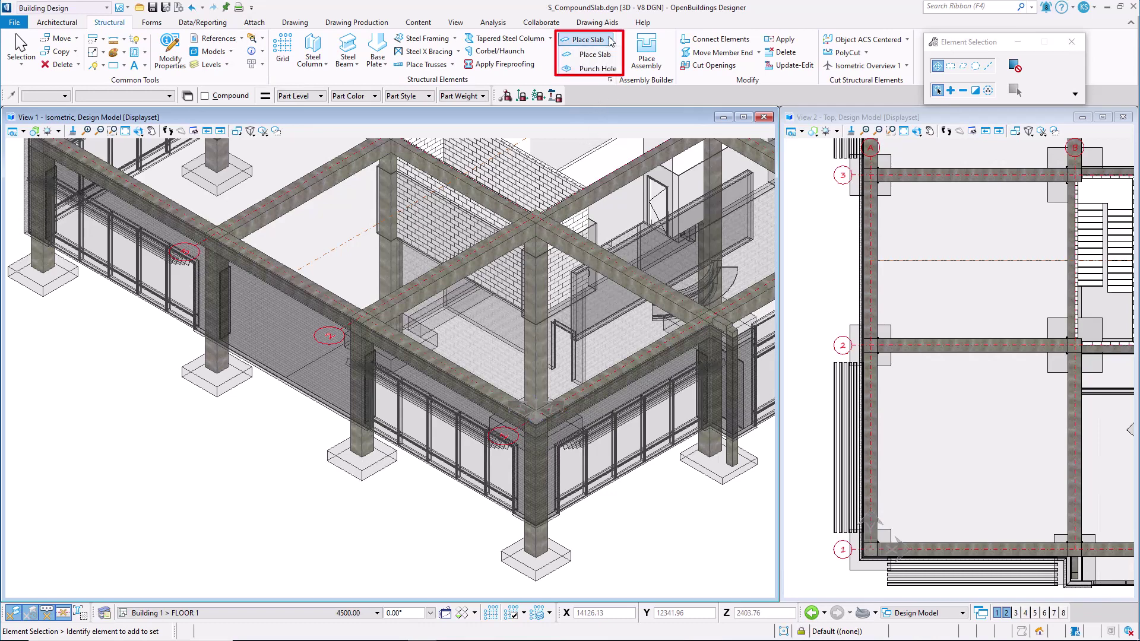
pyautogui.click(612, 54)
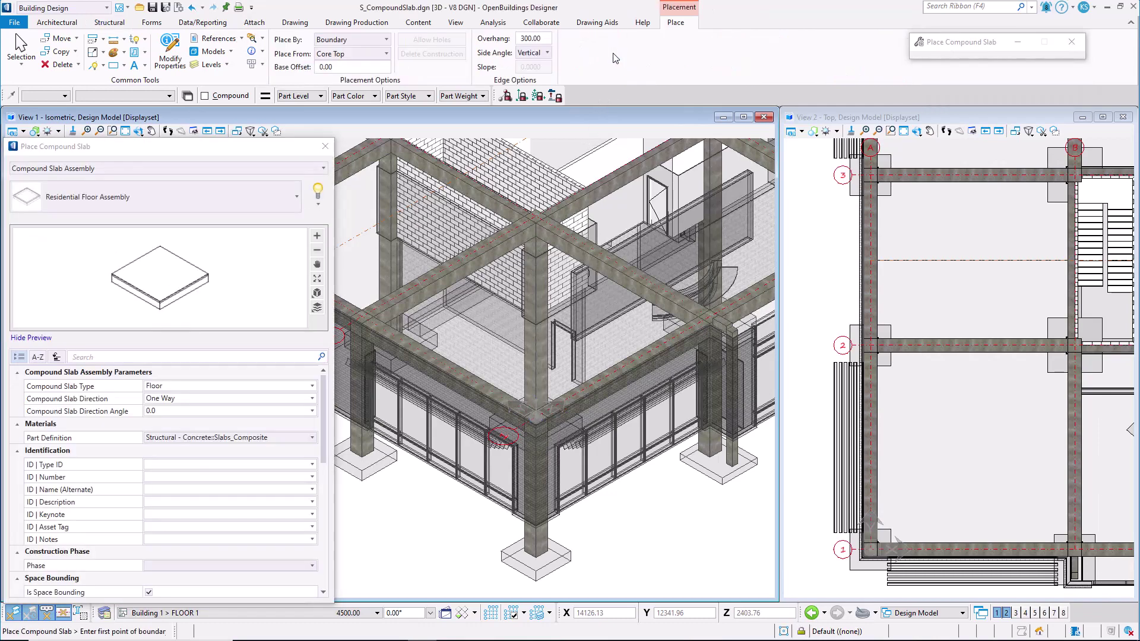
pyautogui.click(318, 204)
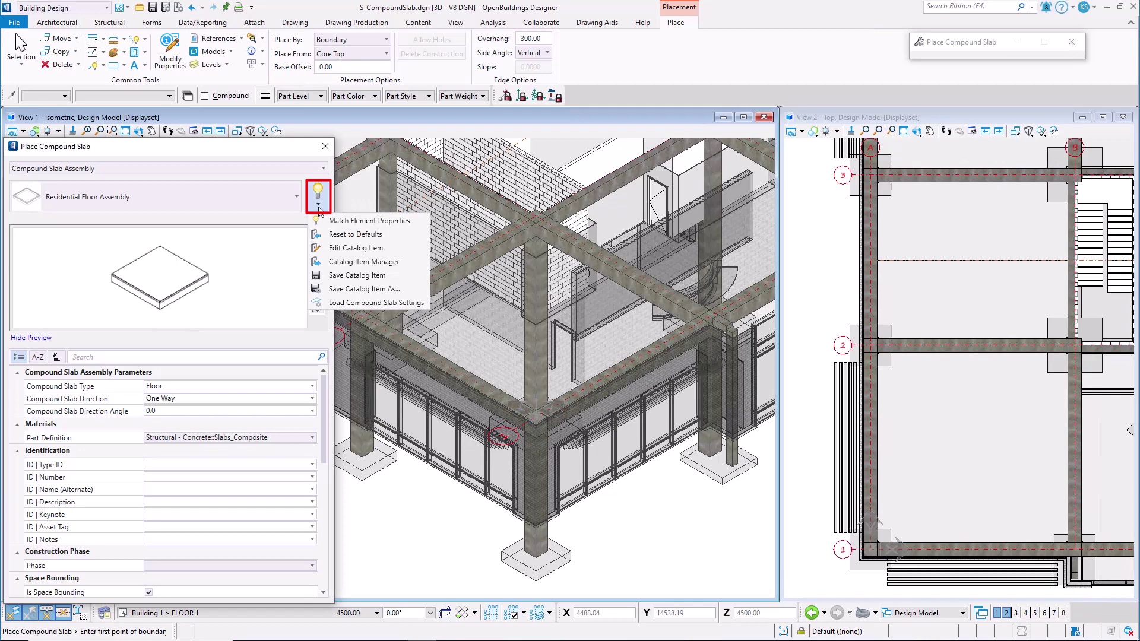
# In the Catalog Editor, create a new Compound Slab Leaf item named Insulation_Glasswool
pyautogui.click(386, 248)
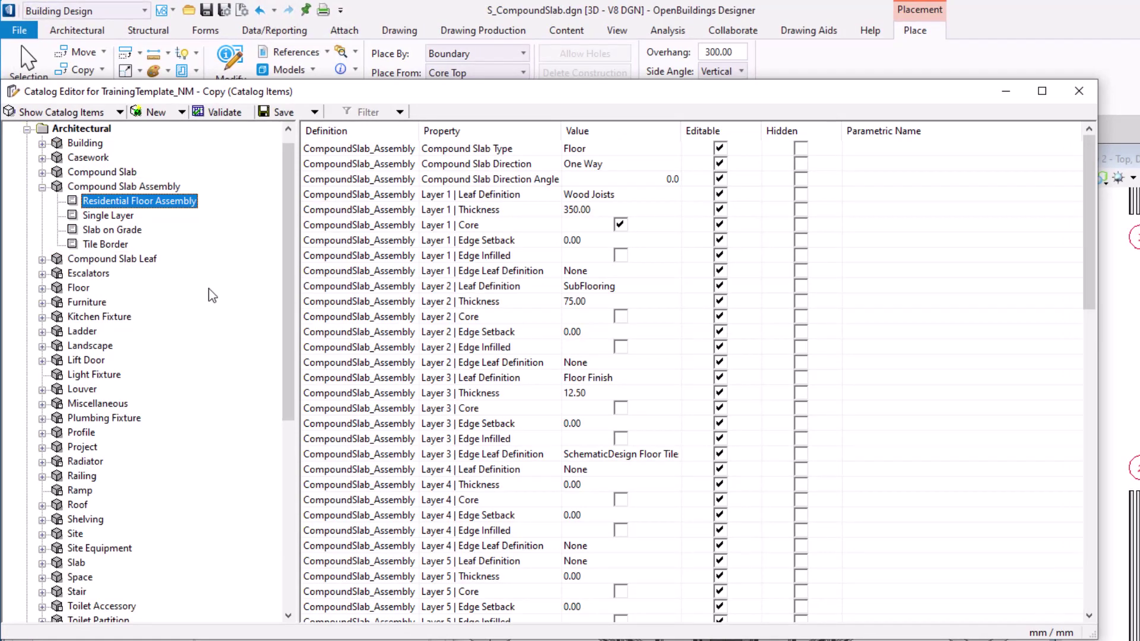
pyautogui.click(41, 259)
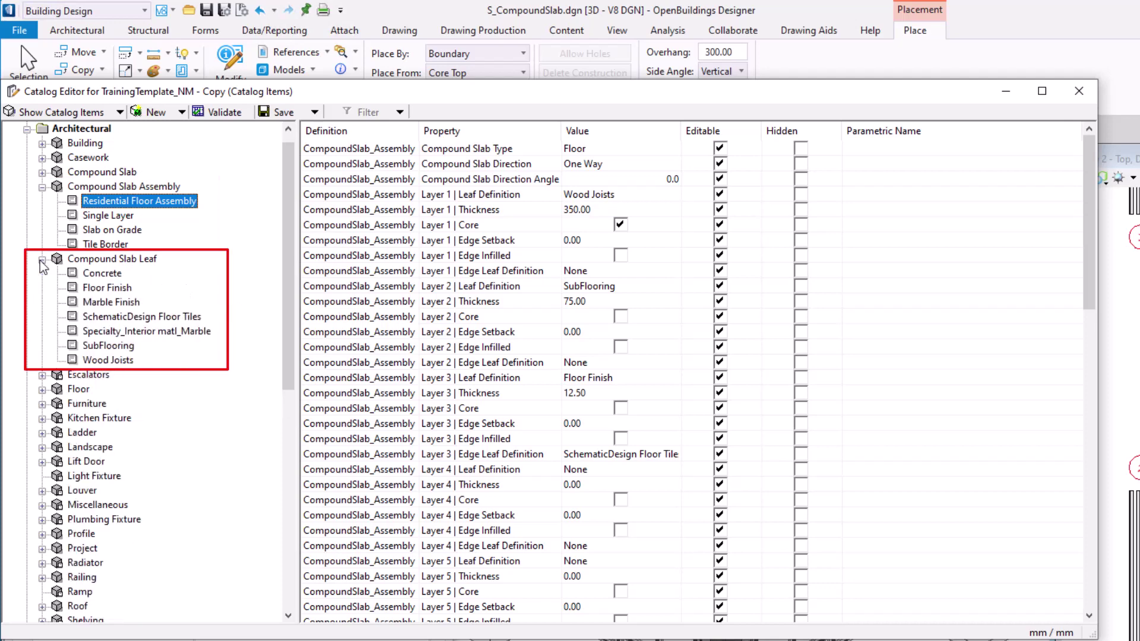
pyautogui.click(148, 261)
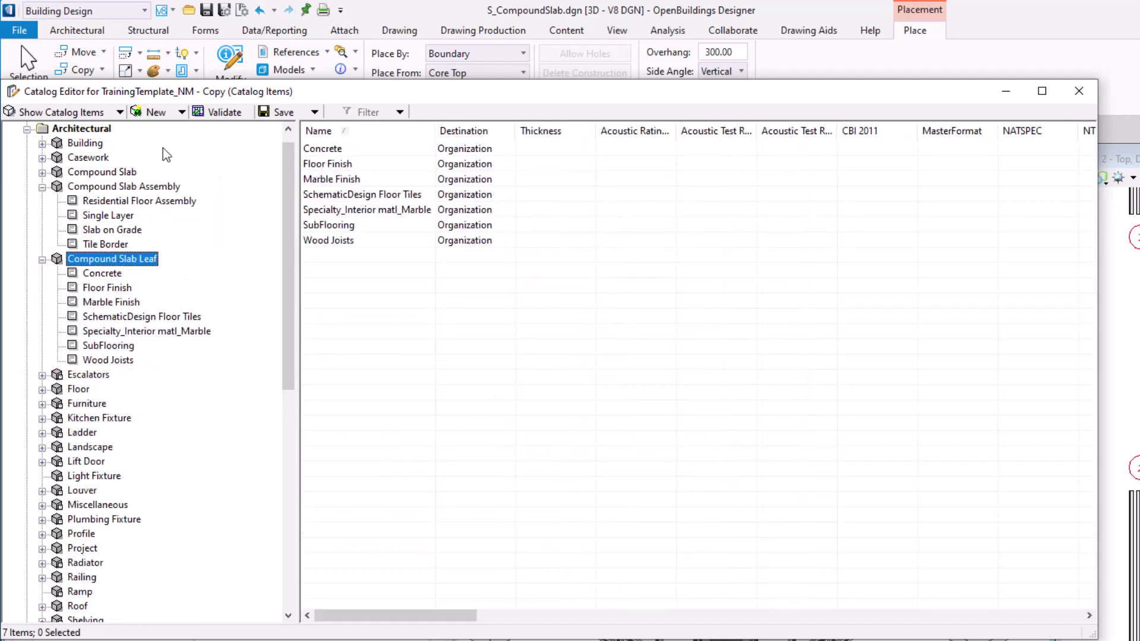
pyautogui.click(173, 112)
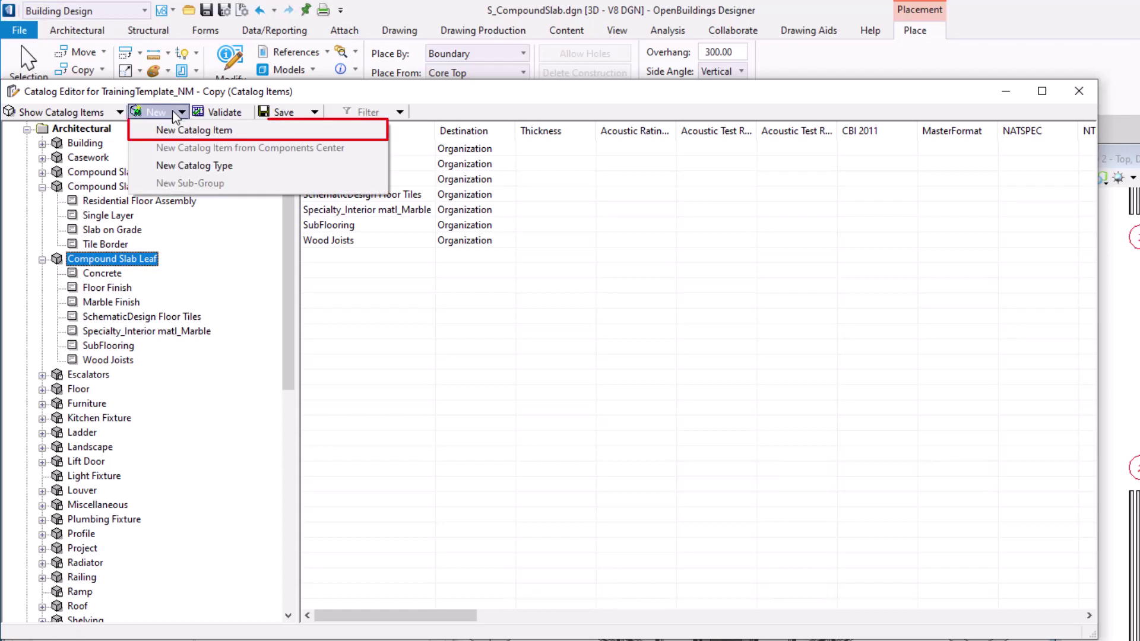
pyautogui.click(238, 133)
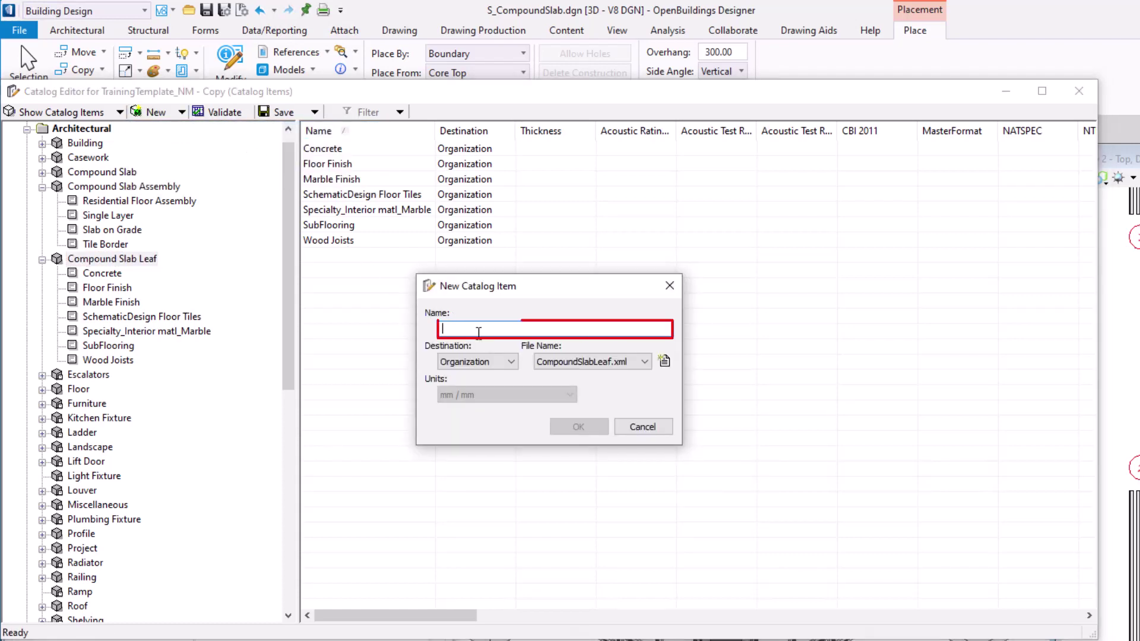
pyautogui.write('Insulation_Glasswool')
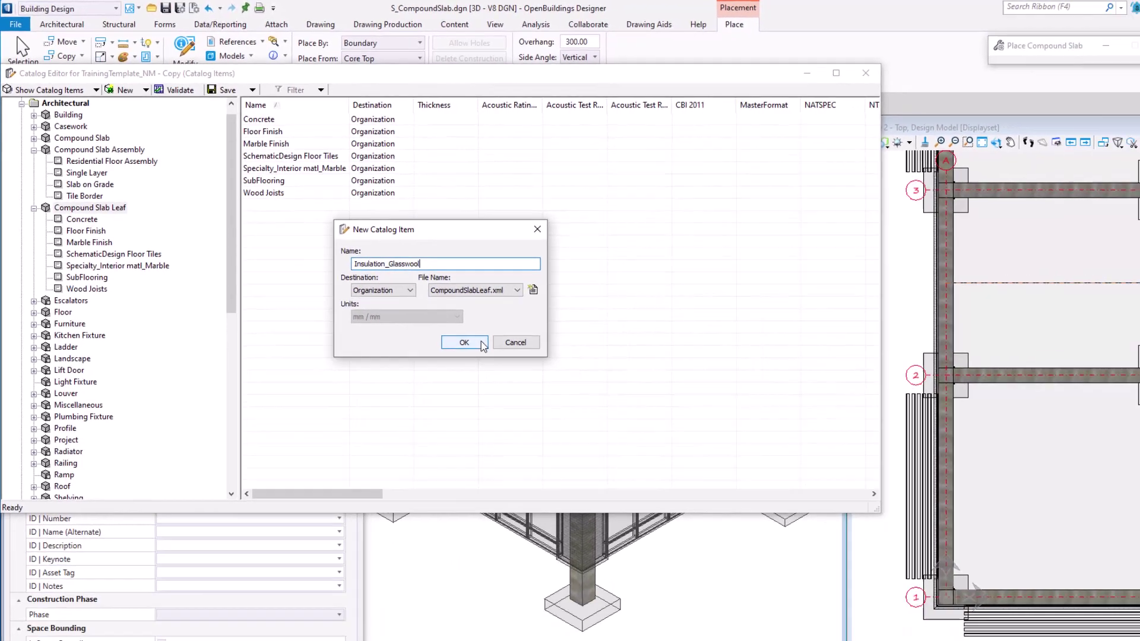
pyautogui.click(578, 426)
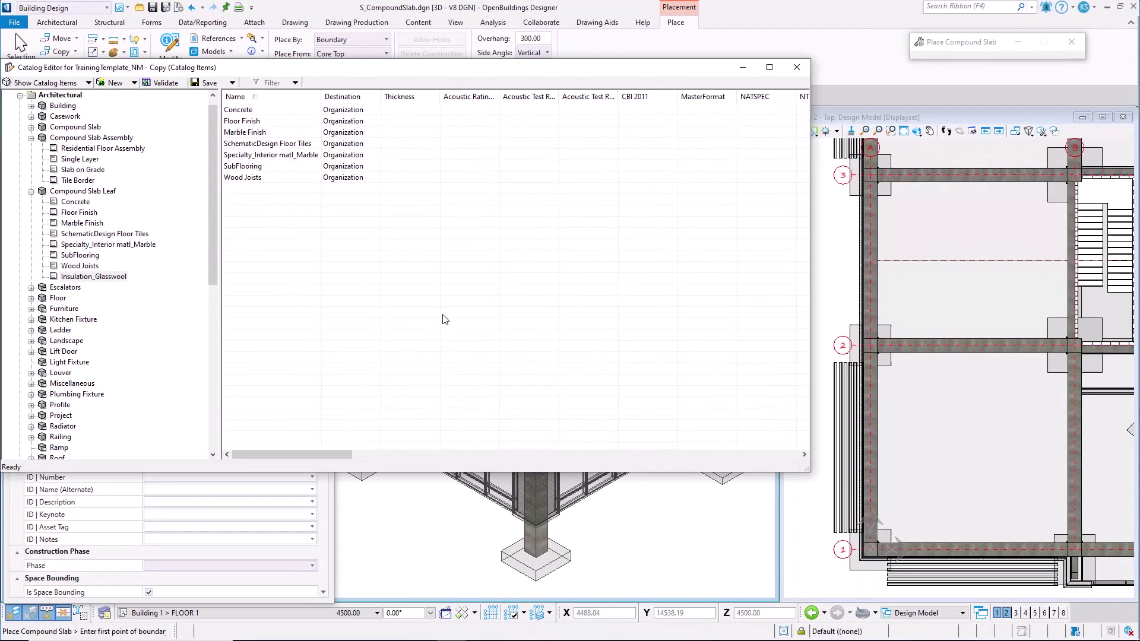
# Set the leaf's part definition to family Insulation, part Insulation-GlassWool, and save the catalog
pyautogui.click(480, 395)
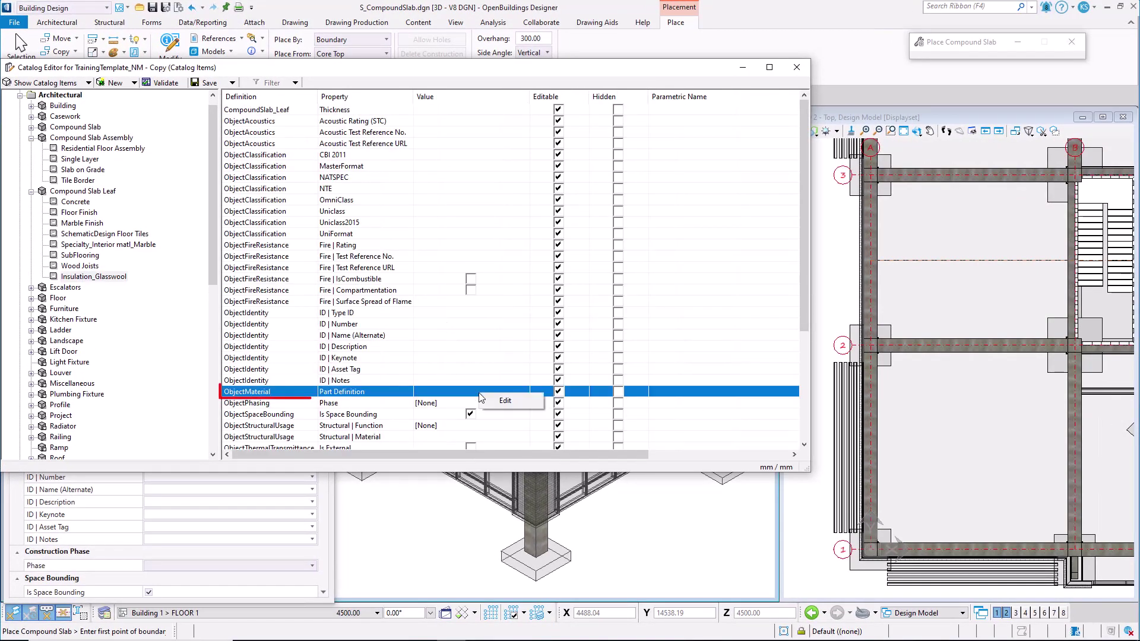
pyautogui.click(511, 400)
pyautogui.click(466, 232)
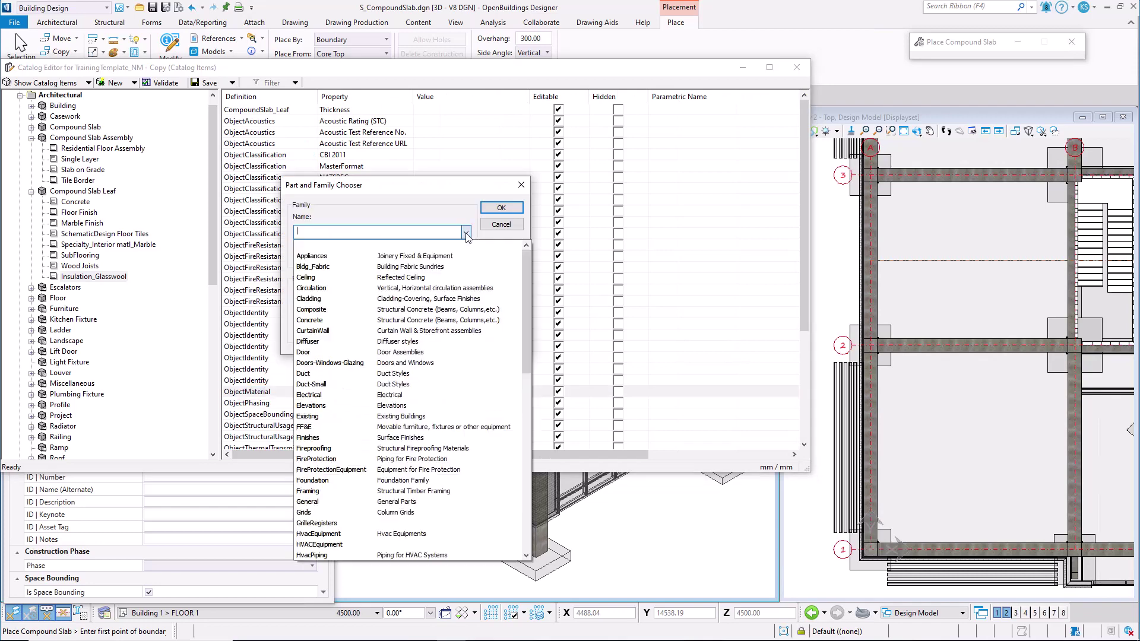
pyautogui.moveTo(523, 271); pyautogui.dragTo(525, 304)
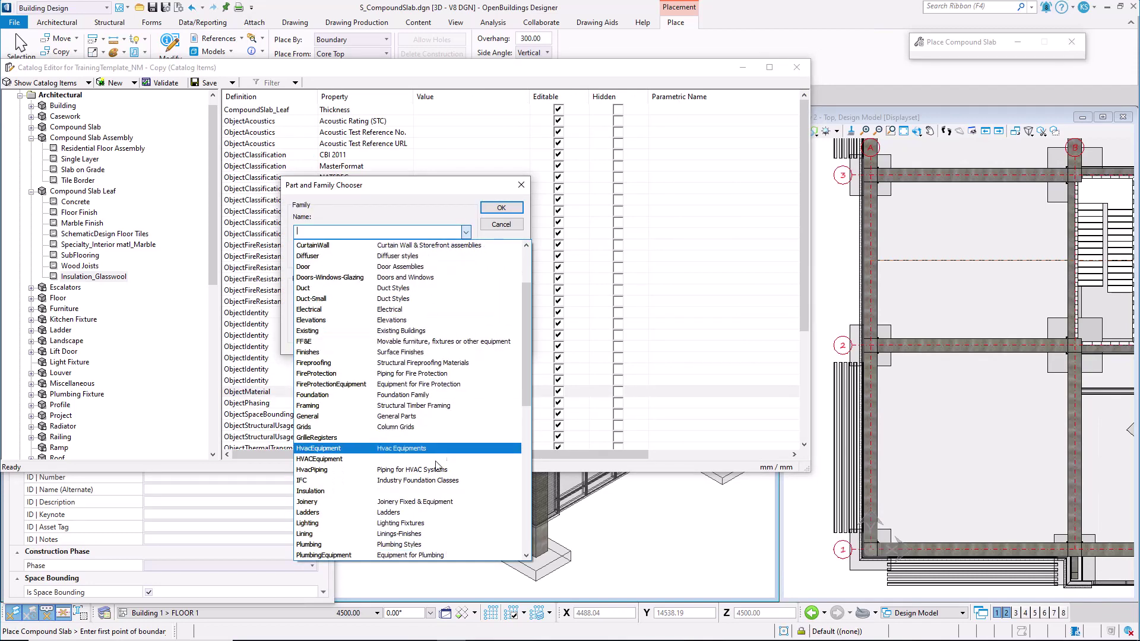
pyautogui.click(435, 494)
pyautogui.click(466, 307)
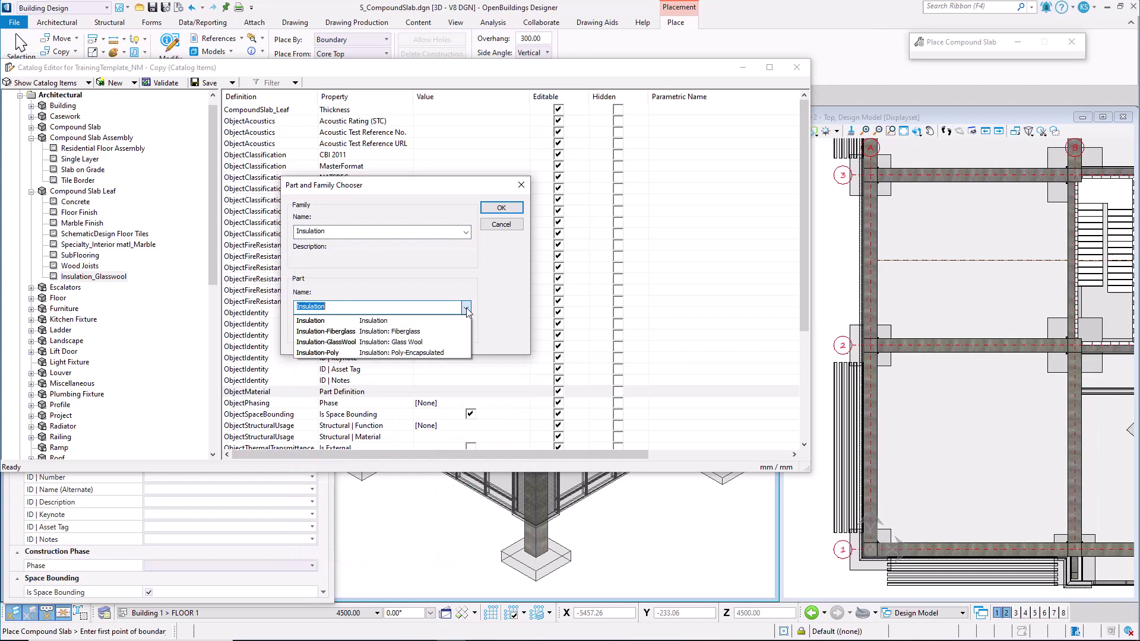
pyautogui.click(452, 344)
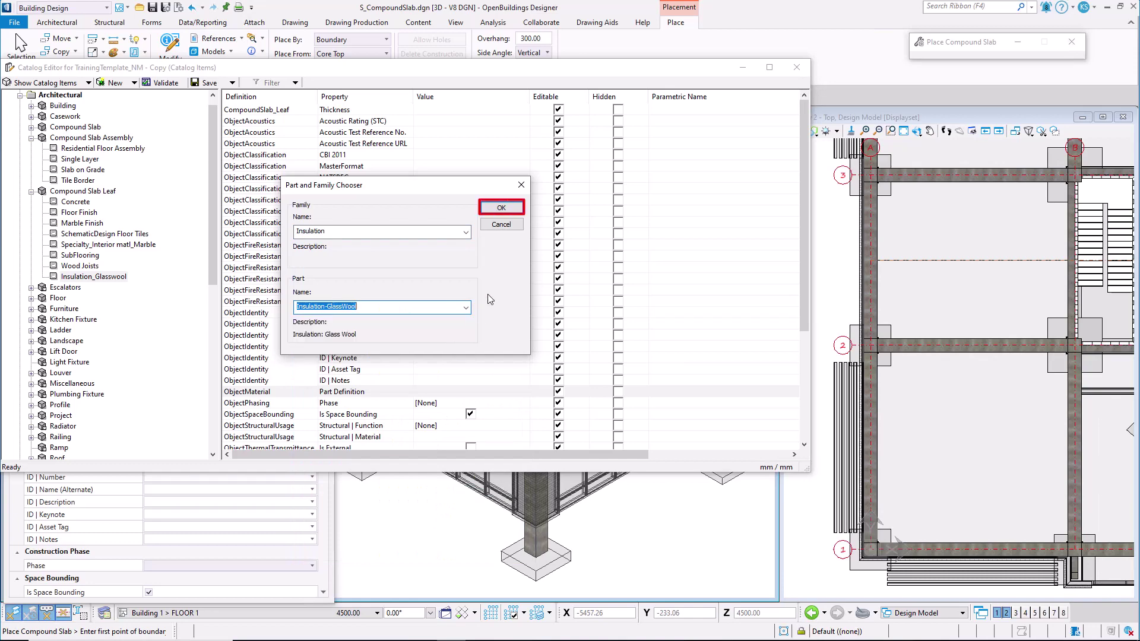
pyautogui.click(514, 211)
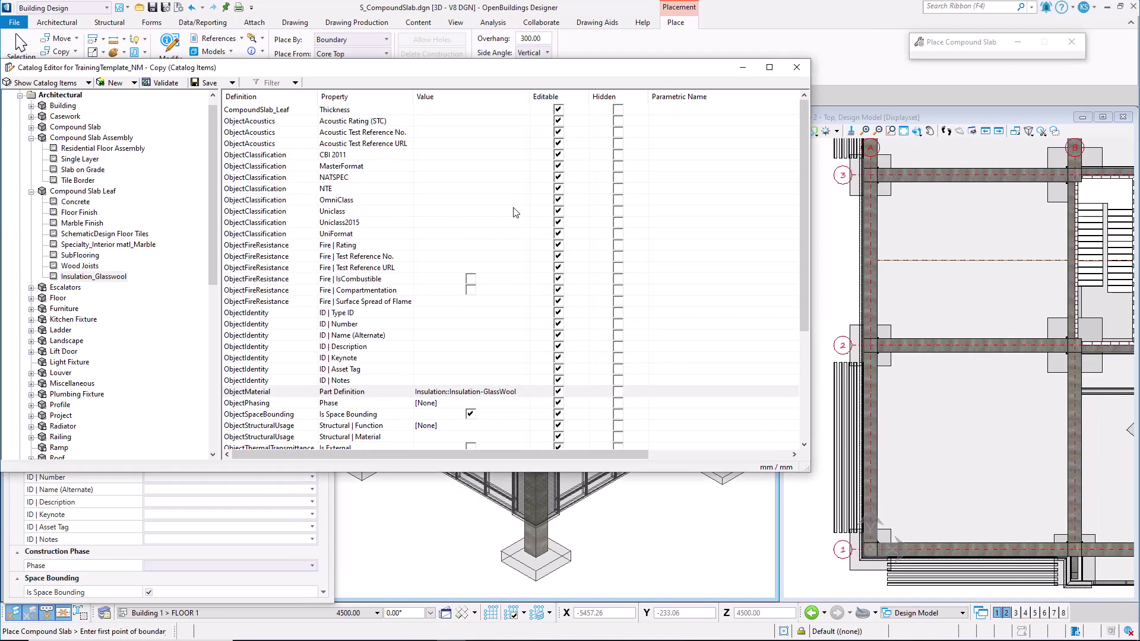
pyautogui.click(203, 84)
# Close the Catalog Editor and save the Residential Floor Assembly as My_Floor_Assembly
pyautogui.click(796, 68)
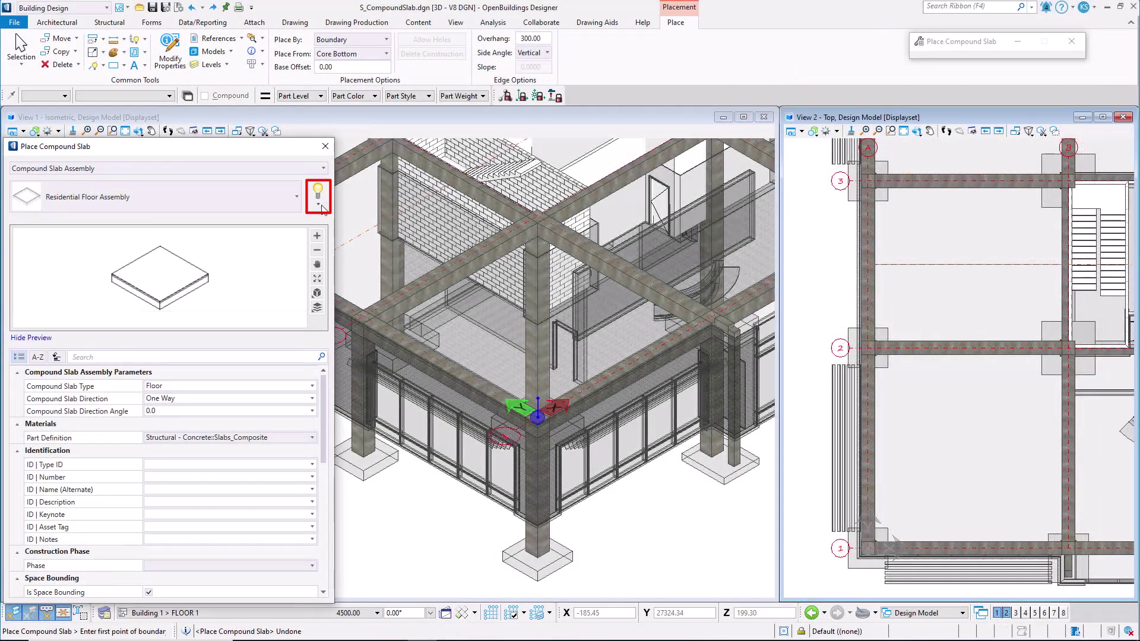
pyautogui.click(320, 205)
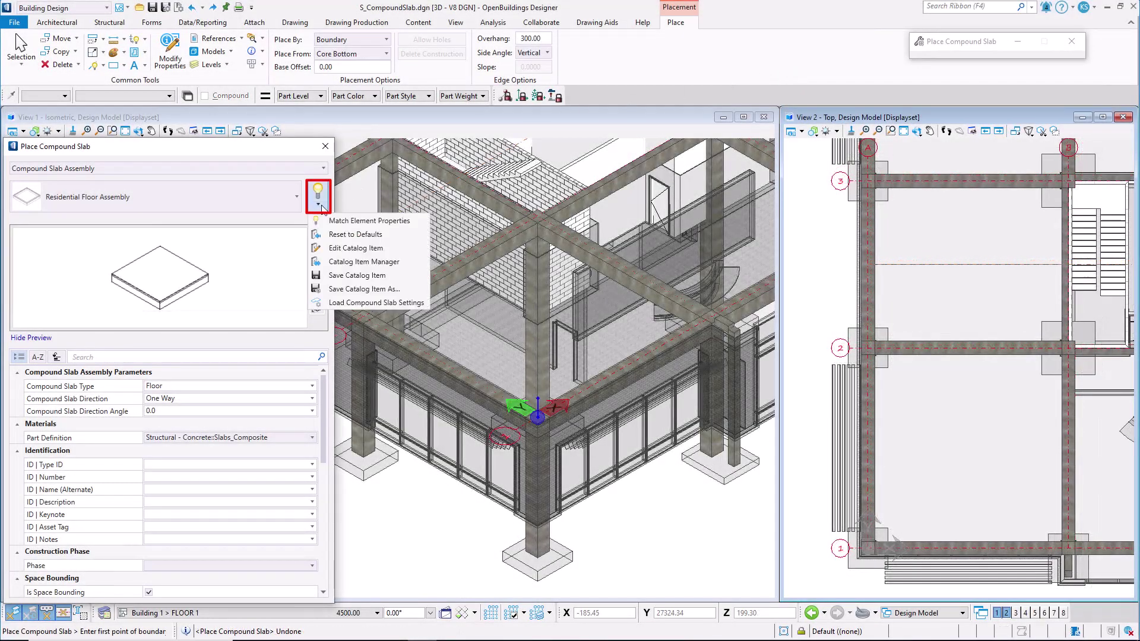
pyautogui.click(407, 289)
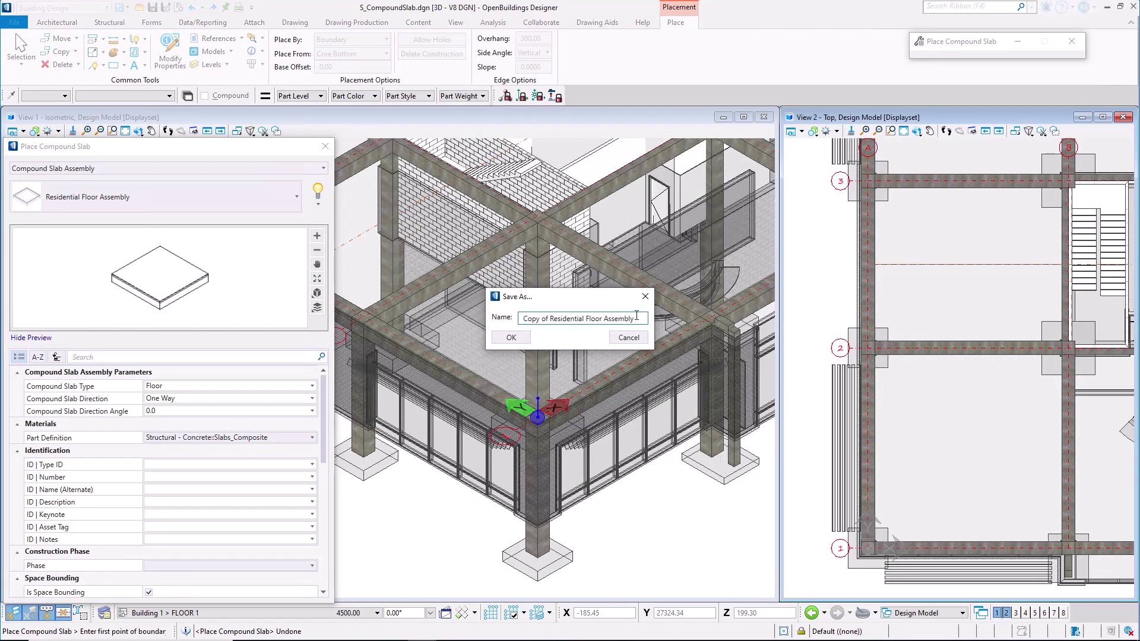
pyautogui.moveTo(634, 319); pyautogui.dragTo(554, 321)
pyautogui.write('My_Flo')
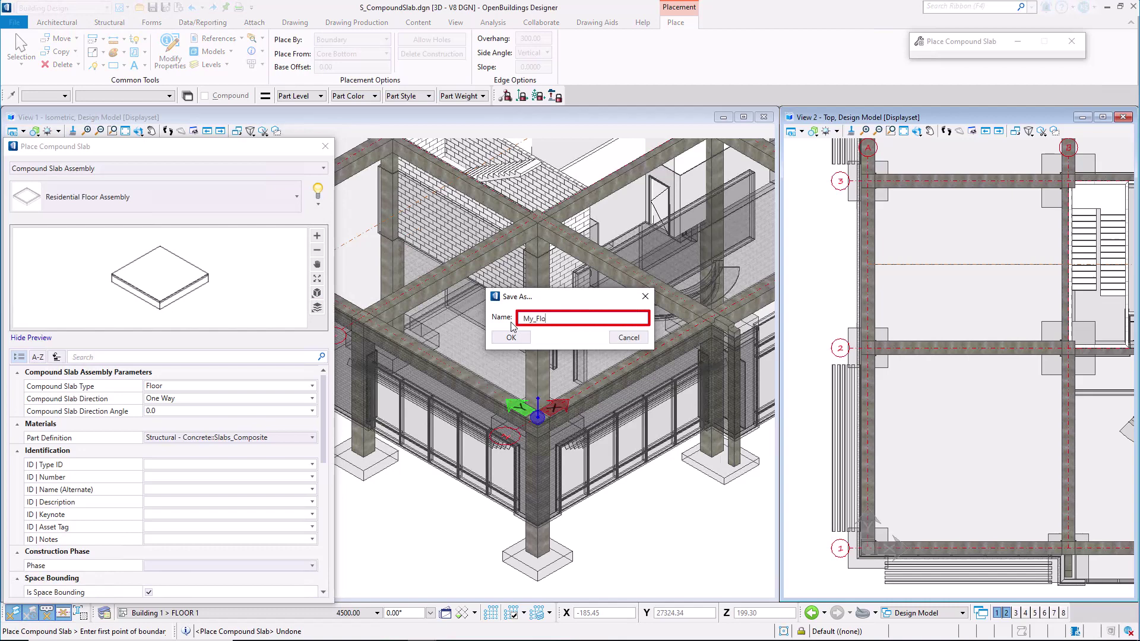
pyautogui.write('or_Assembly')
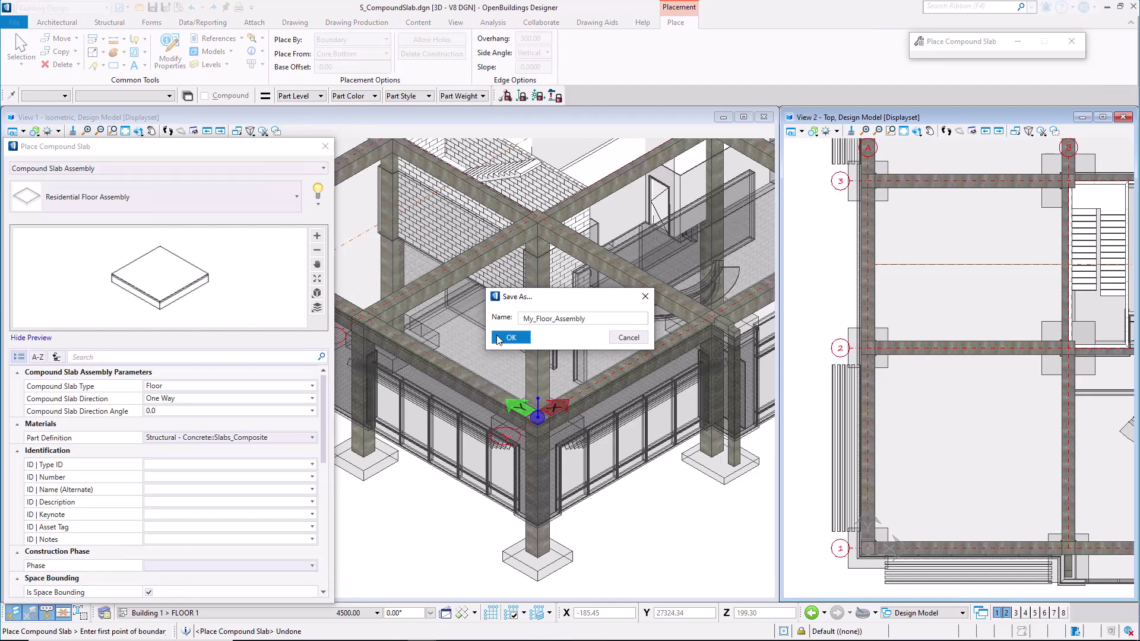
pyautogui.click(499, 336)
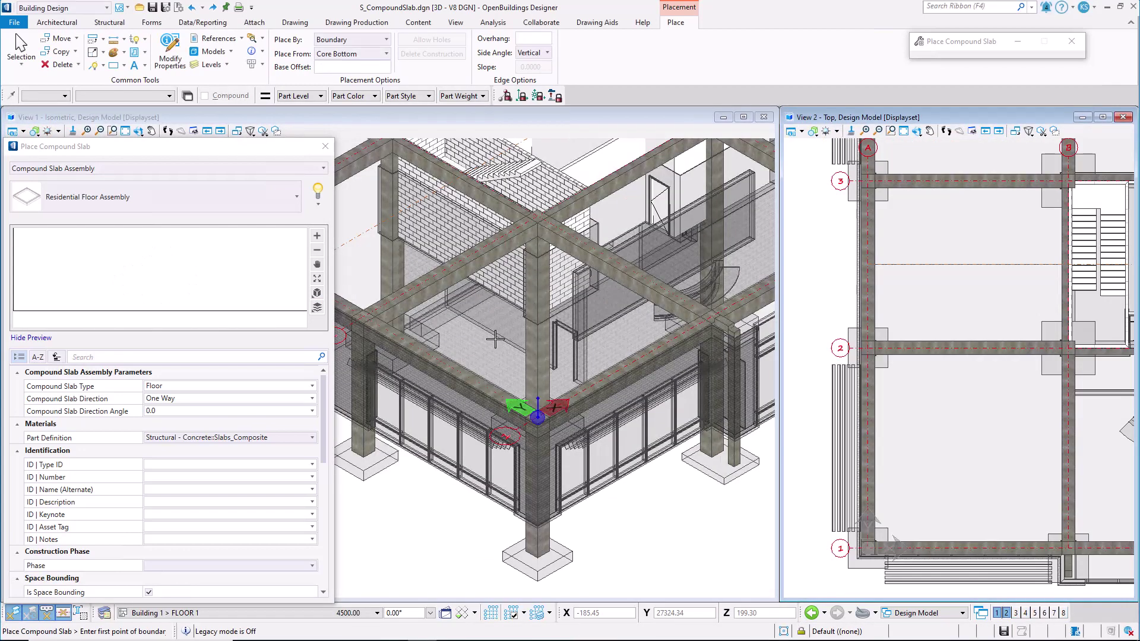
pyautogui.click(318, 196)
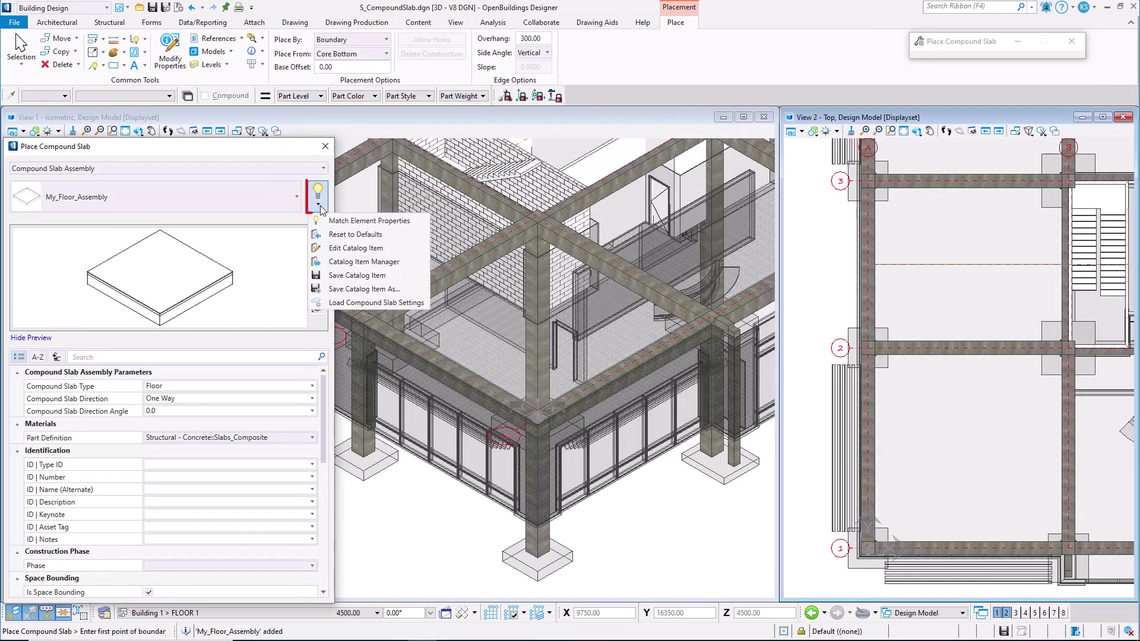
# In the Compound Slab Editor, change the Wood Joists core layer to Concrete
pyautogui.click(423, 303)
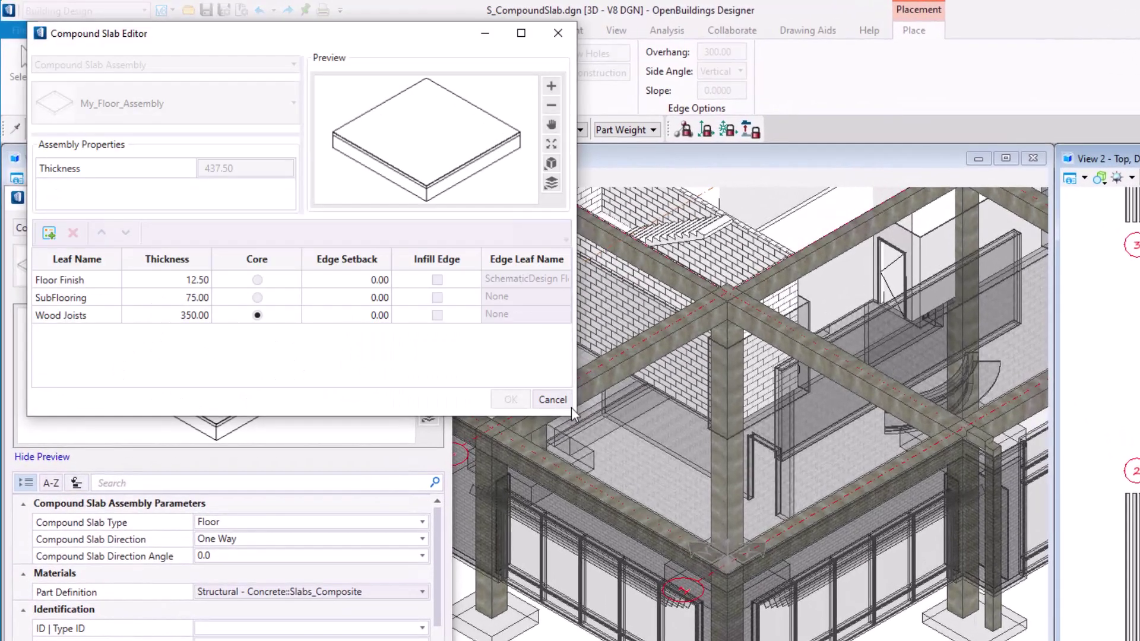
pyautogui.click(119, 321)
pyautogui.click(119, 322)
pyautogui.click(117, 317)
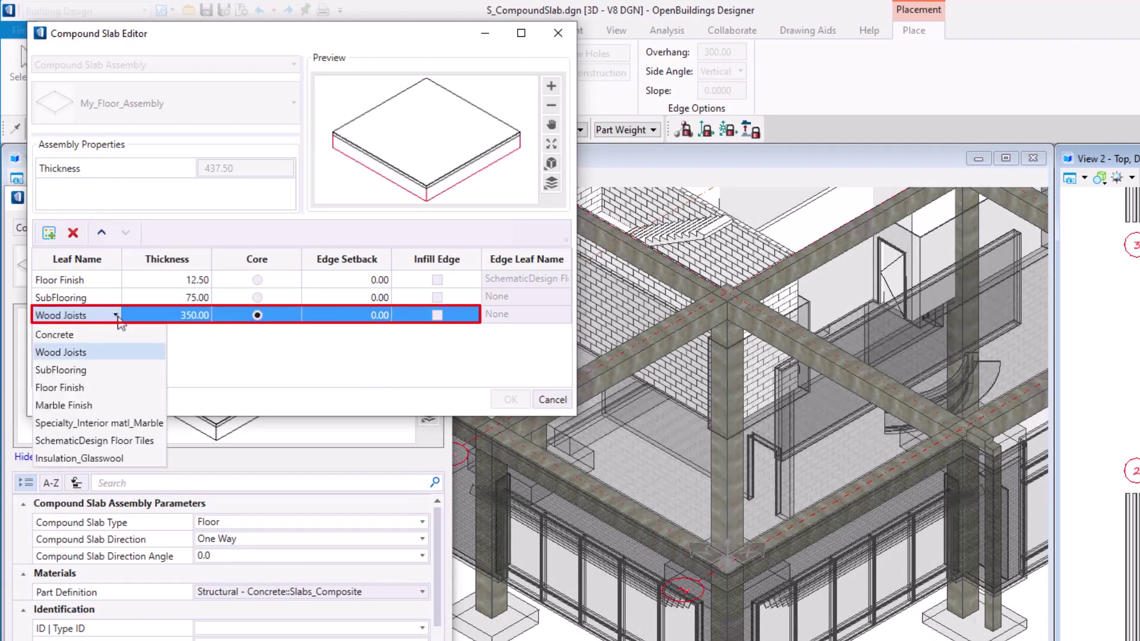
pyautogui.click(116, 330)
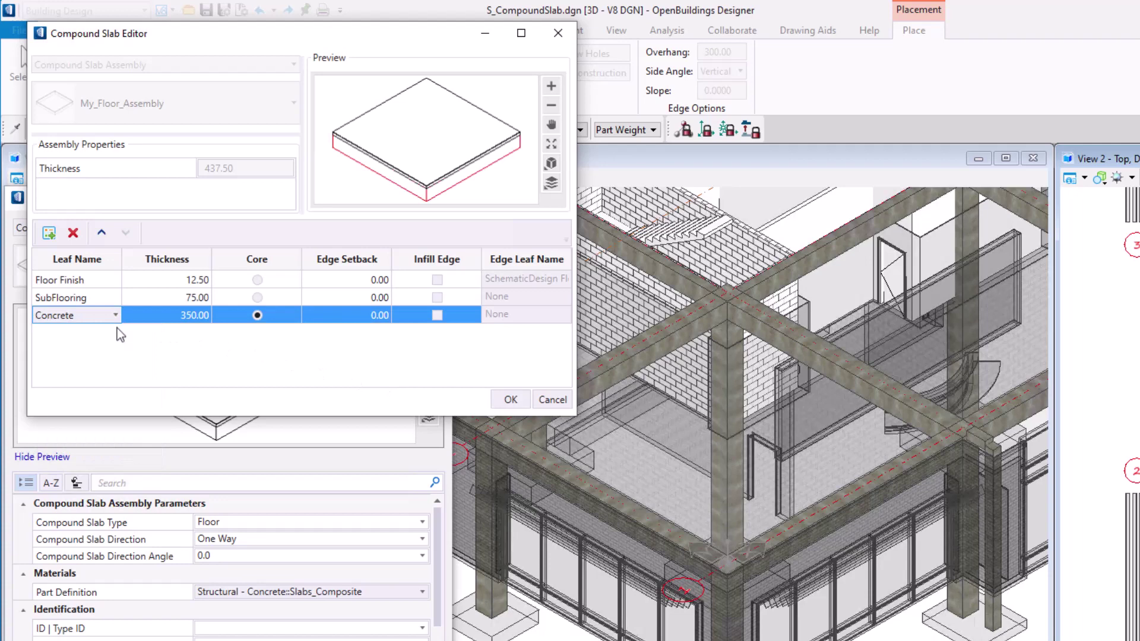
# Make the SubFlooring layer Insulation_Glasswool 100 thick and the top leaf SchematicDesign Floor Tiles
pyautogui.click(116, 302)
pyautogui.click(116, 302)
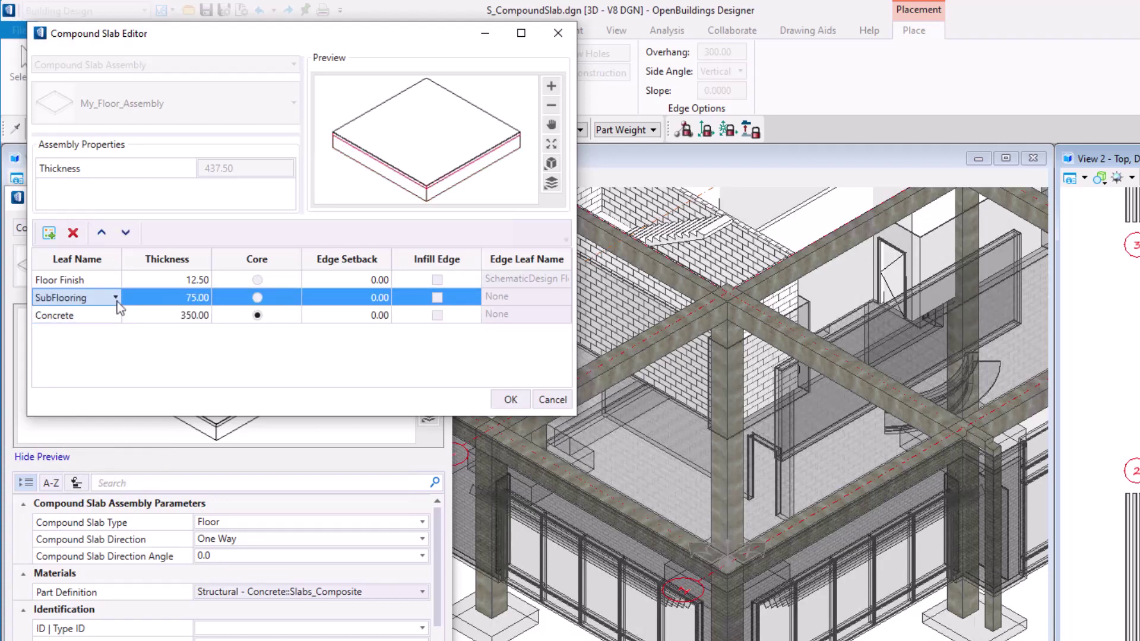
pyautogui.click(117, 301)
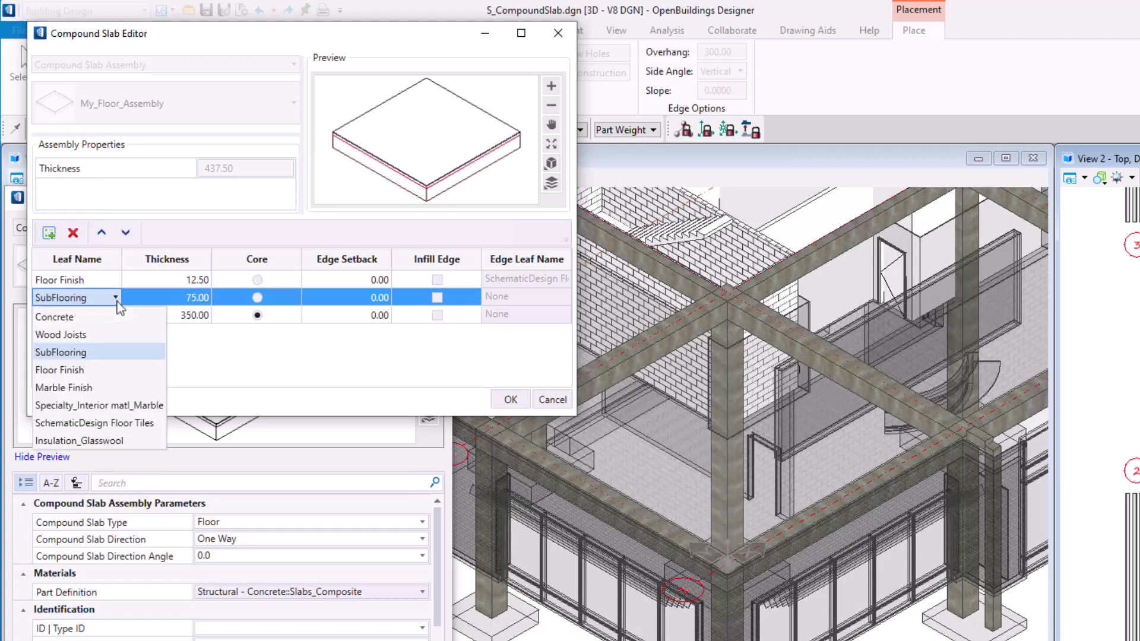
pyautogui.click(132, 441)
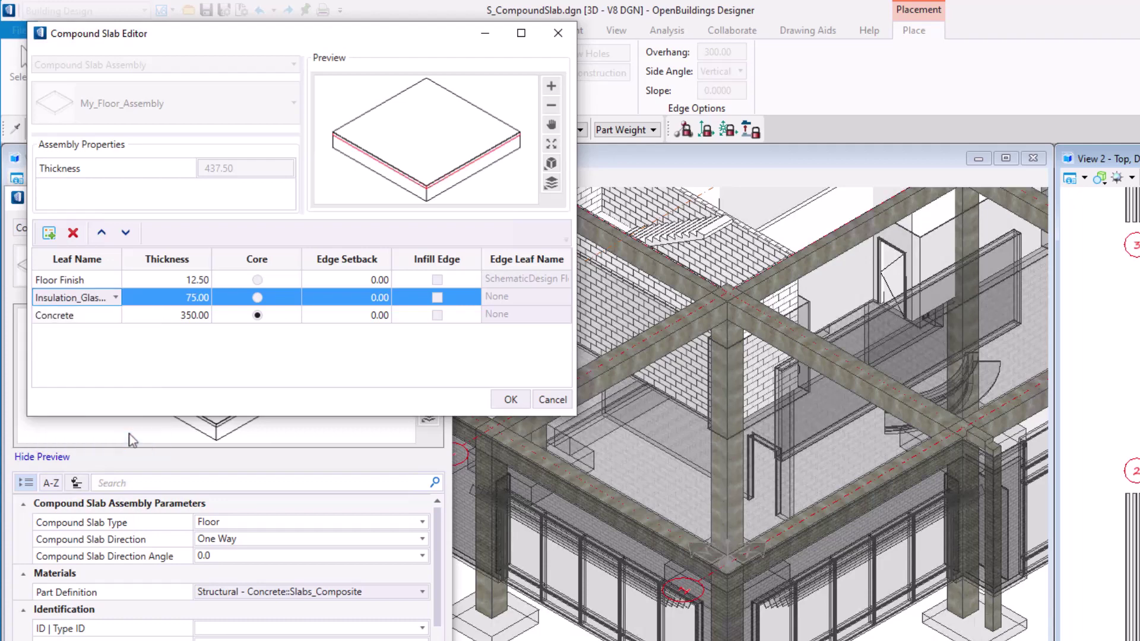
pyautogui.click(190, 296)
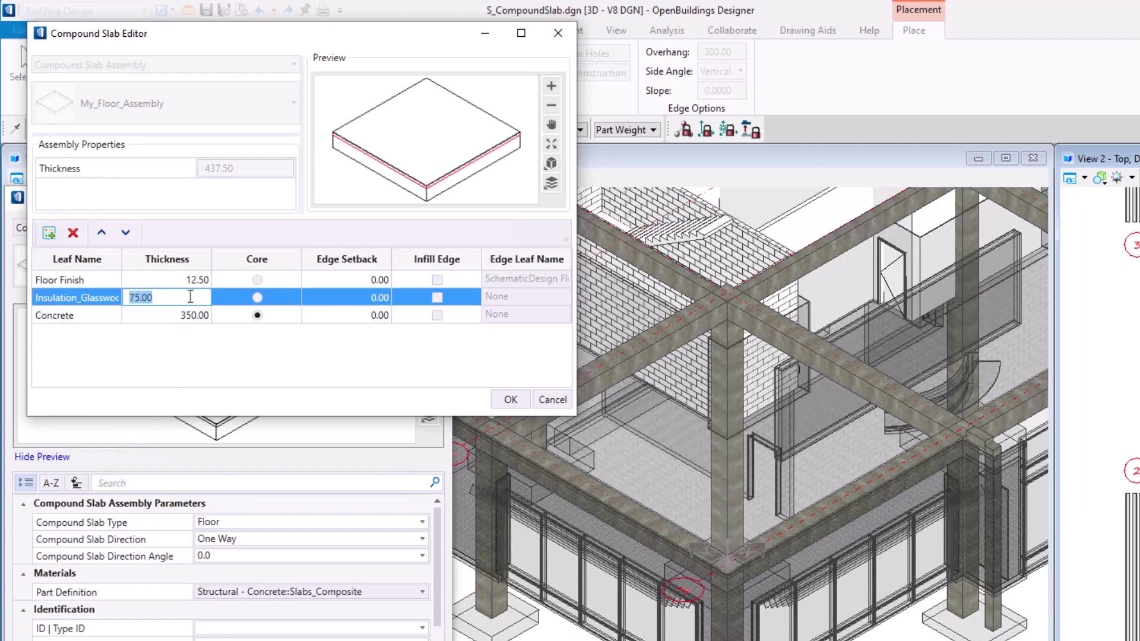
pyautogui.click(112, 282)
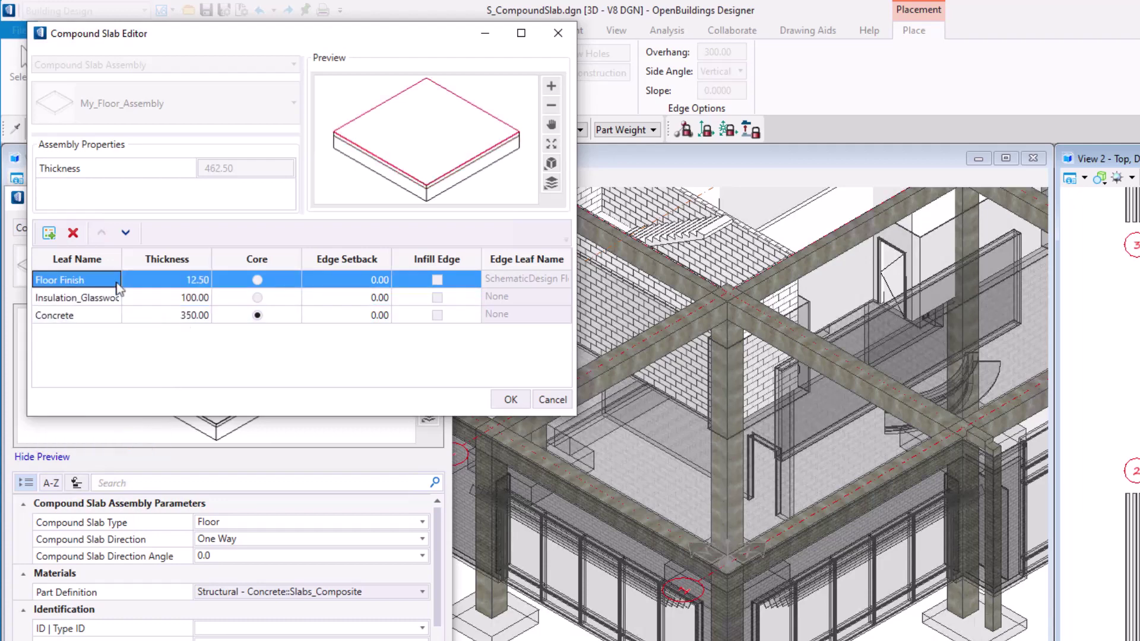
pyautogui.click(116, 279)
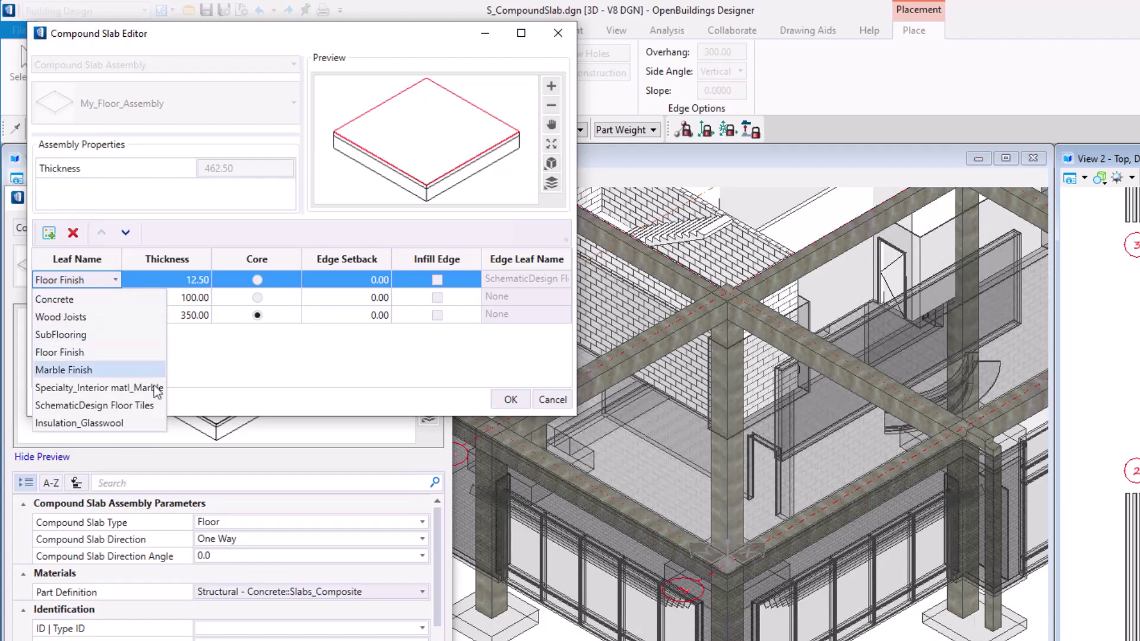
pyautogui.click(161, 403)
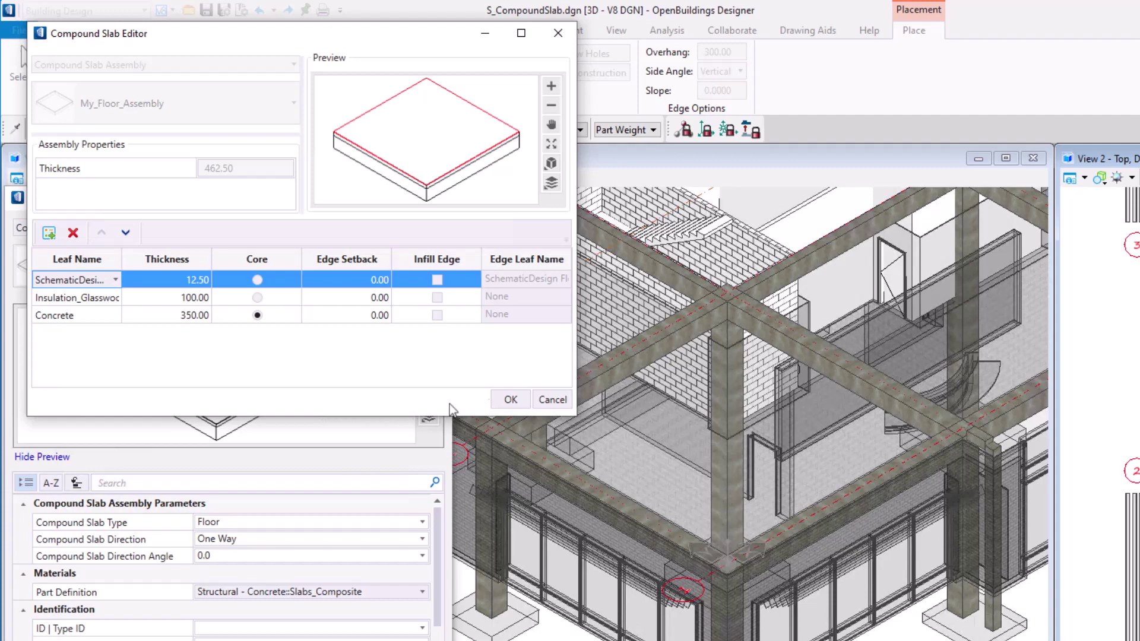
# Accept the edited layers and save My_Floor_Assembly to the catalog
pyautogui.click(519, 404)
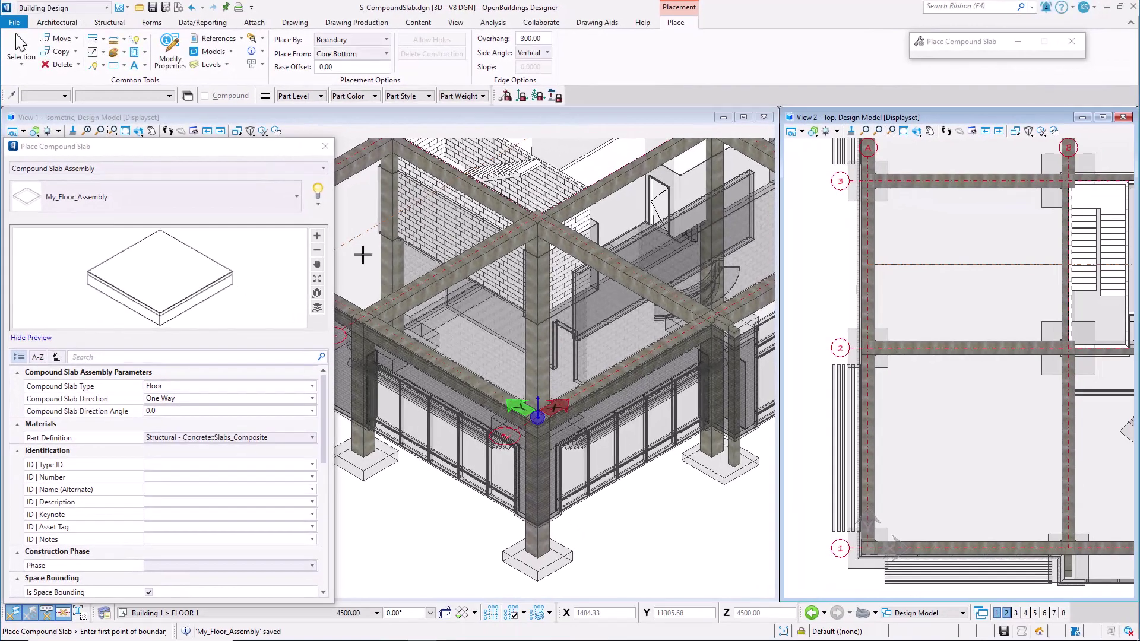
pyautogui.click(320, 206)
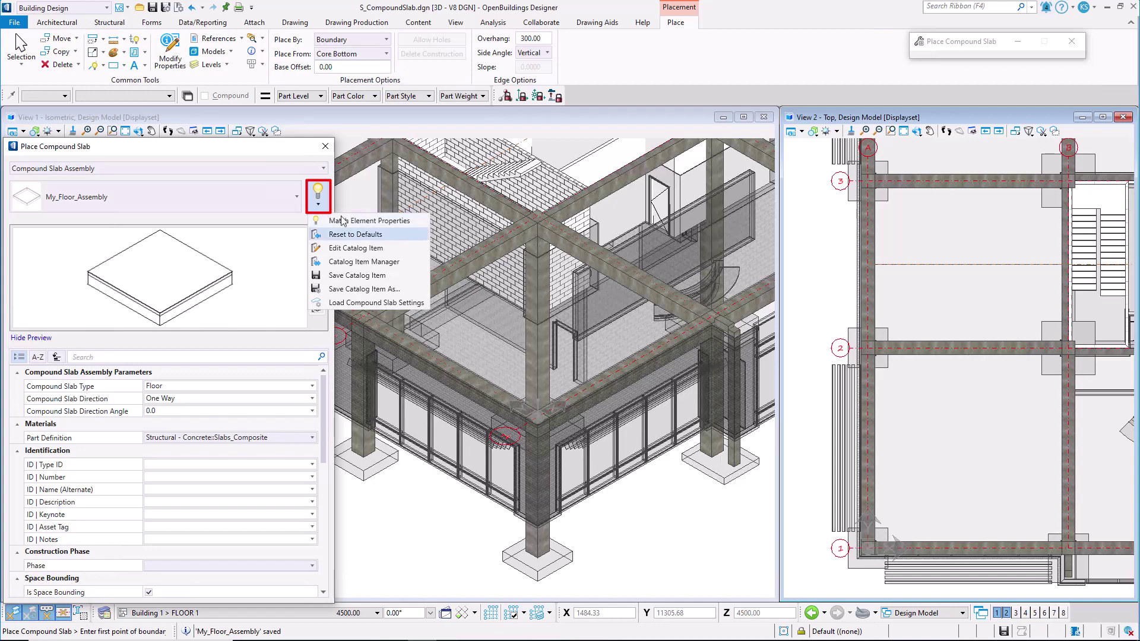
pyautogui.click(396, 275)
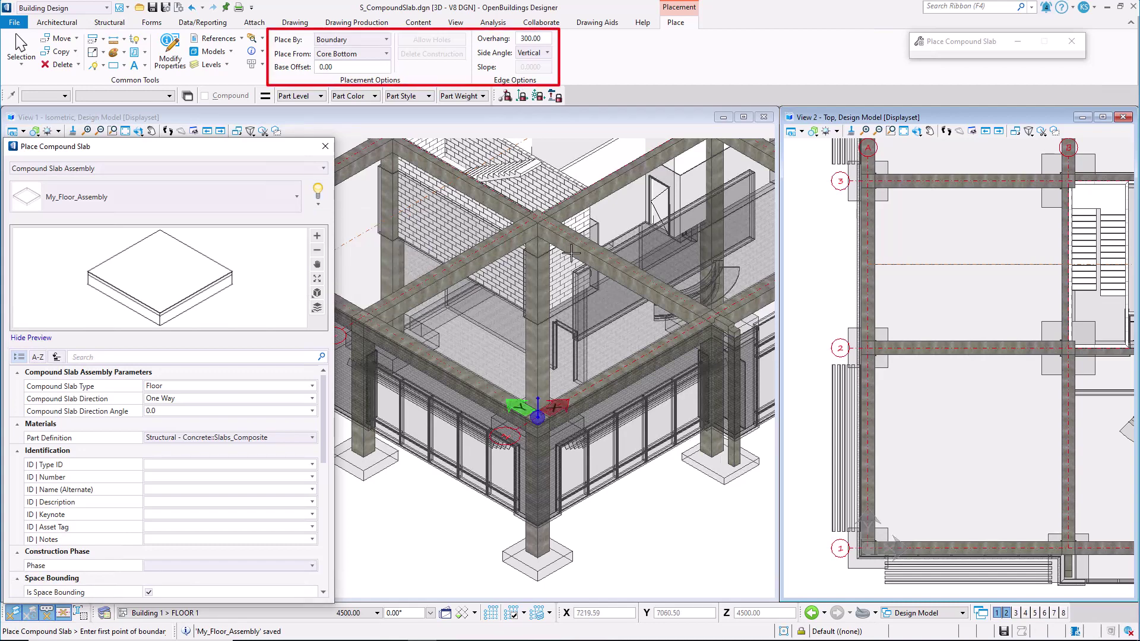
# Place the slab over the bay from corners A-3, B-3 and the opposite corner, then close the panel
pyautogui.click(867, 179)
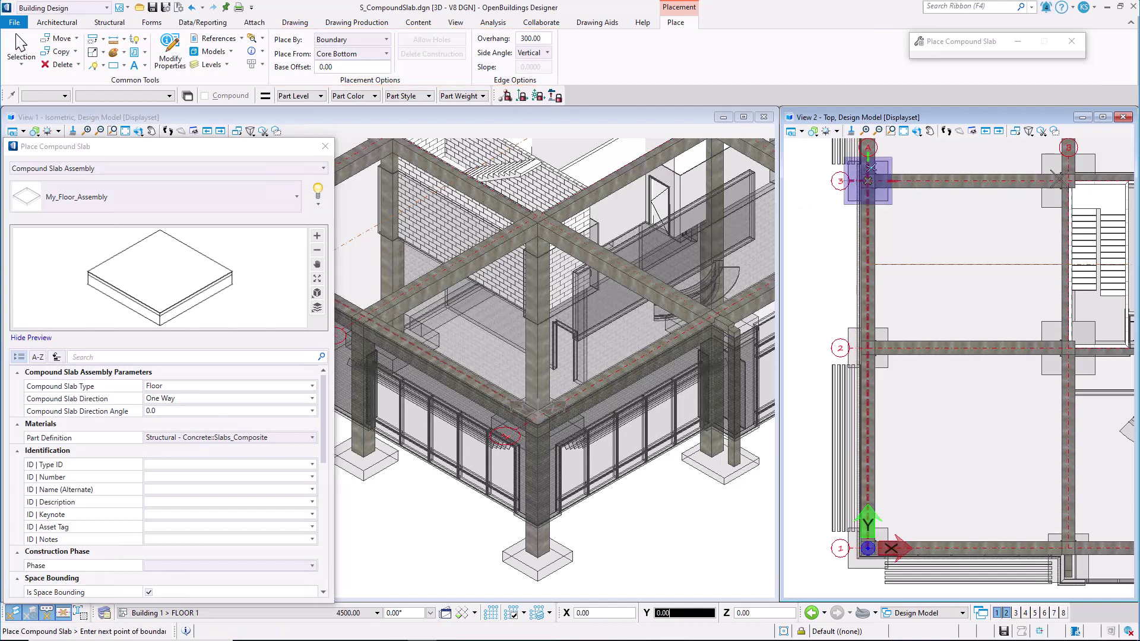
pyautogui.click(1068, 181)
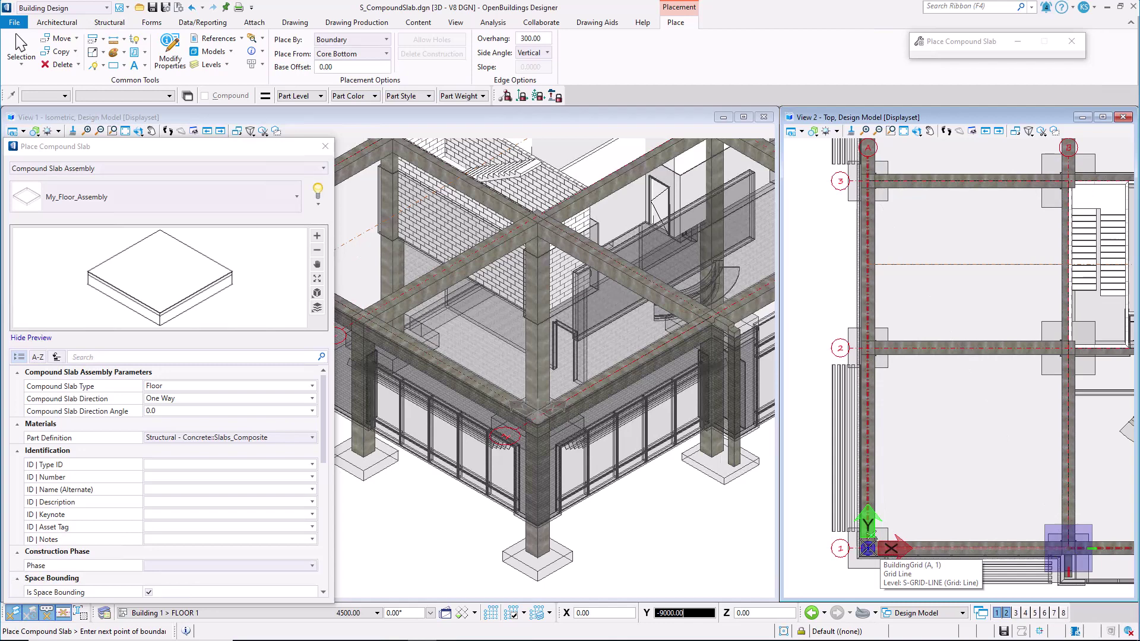
pyautogui.click(867, 547)
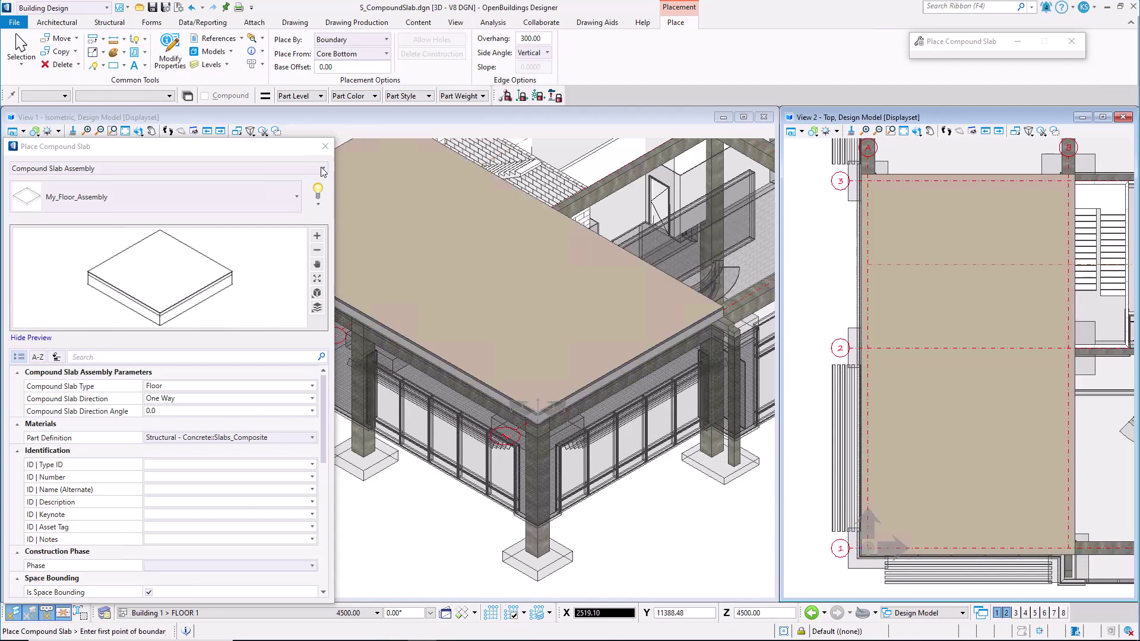
pyautogui.click(324, 147)
# Window-select the placed slab at its corner and open Modify Instance Data
pyautogui.click(20, 46)
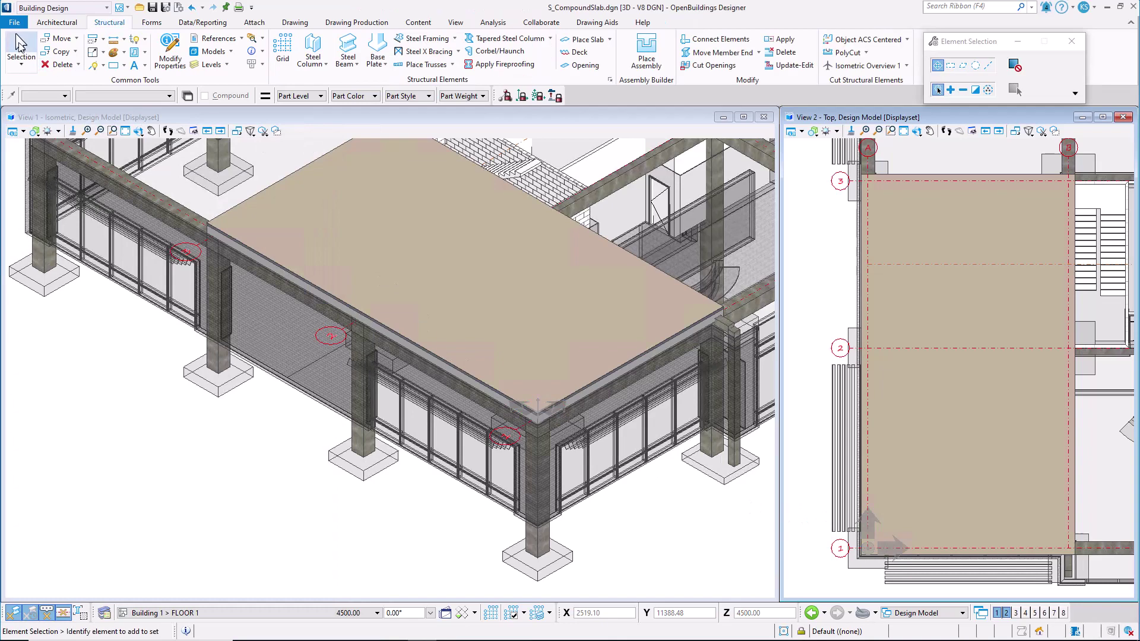
pyautogui.scroll(5, 537, 417)
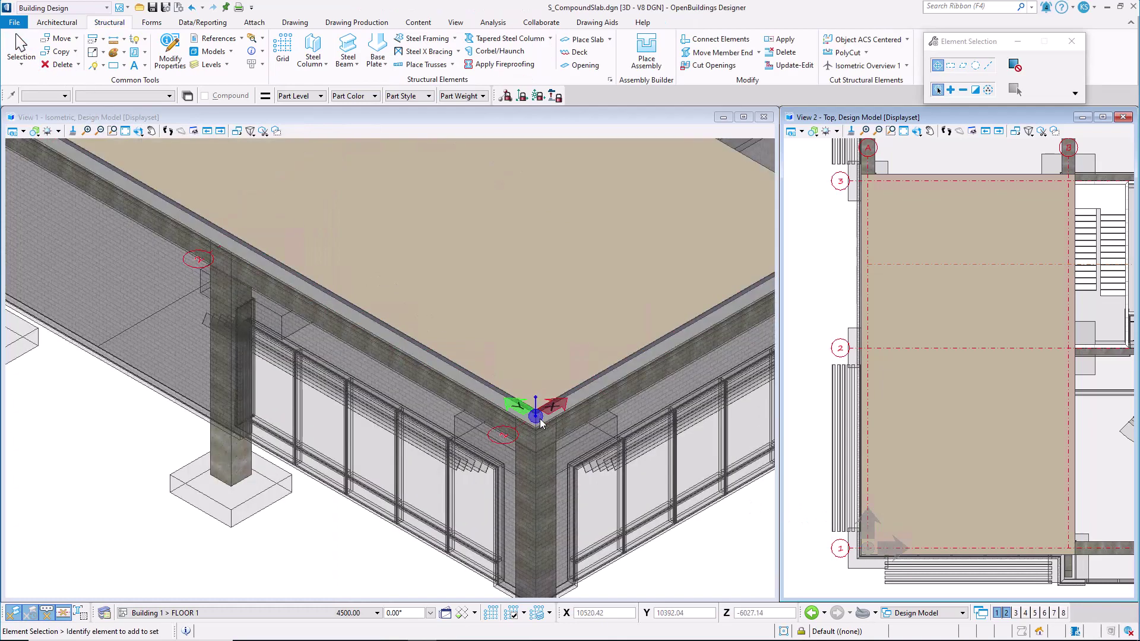
pyautogui.scroll(4, 540, 419)
pyautogui.moveTo(555, 462); pyautogui.dragTo(375, 249)
pyautogui.rightClick(411, 321)
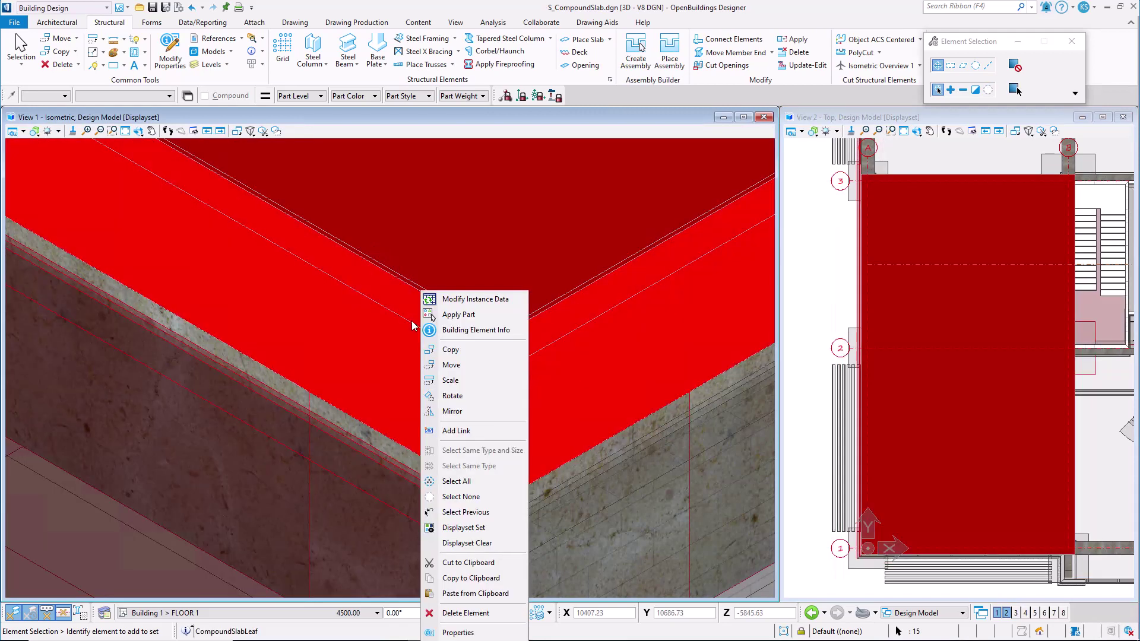
pyautogui.click(514, 299)
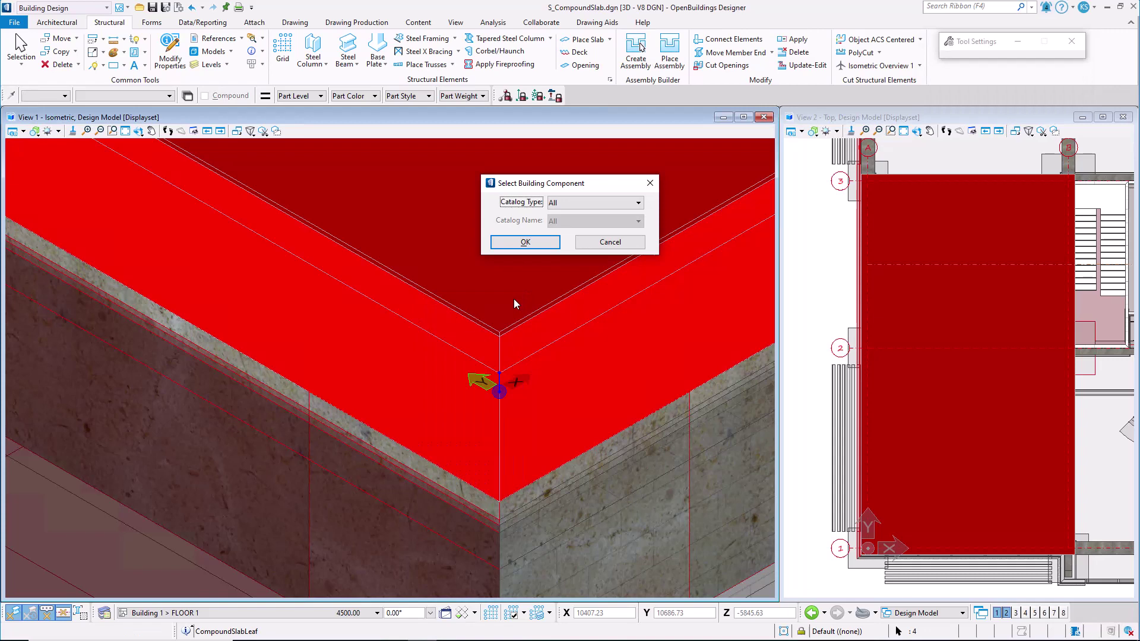
# Choose Compound Slab Leaf and pick the Insulation_Glasswool leaf to edit
pyautogui.click(638, 203)
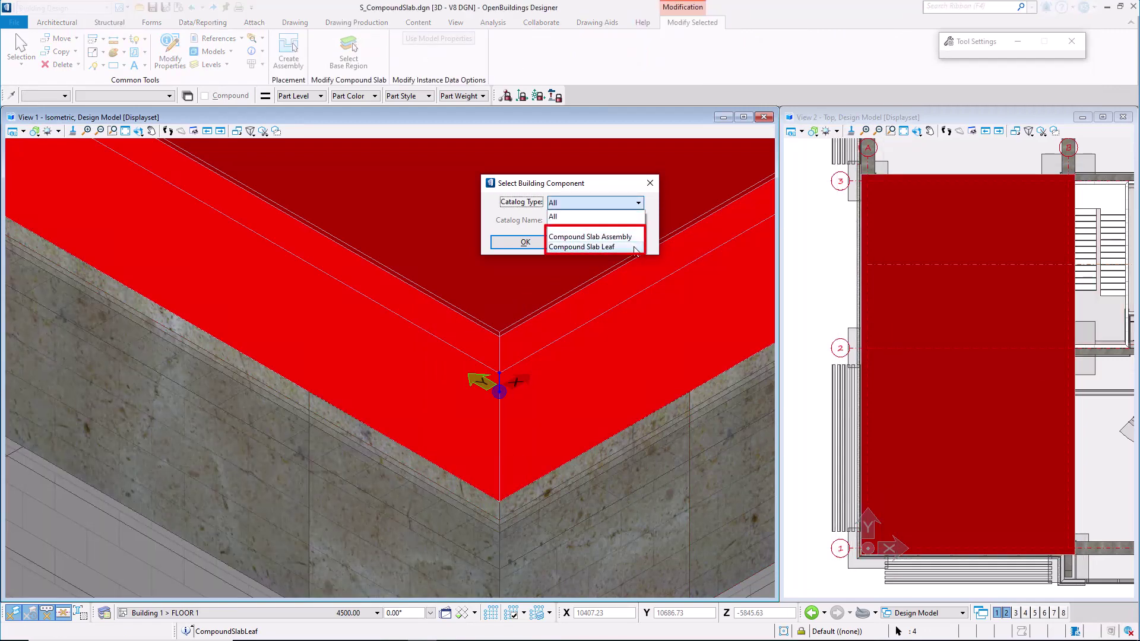
pyautogui.click(635, 247)
pyautogui.click(638, 222)
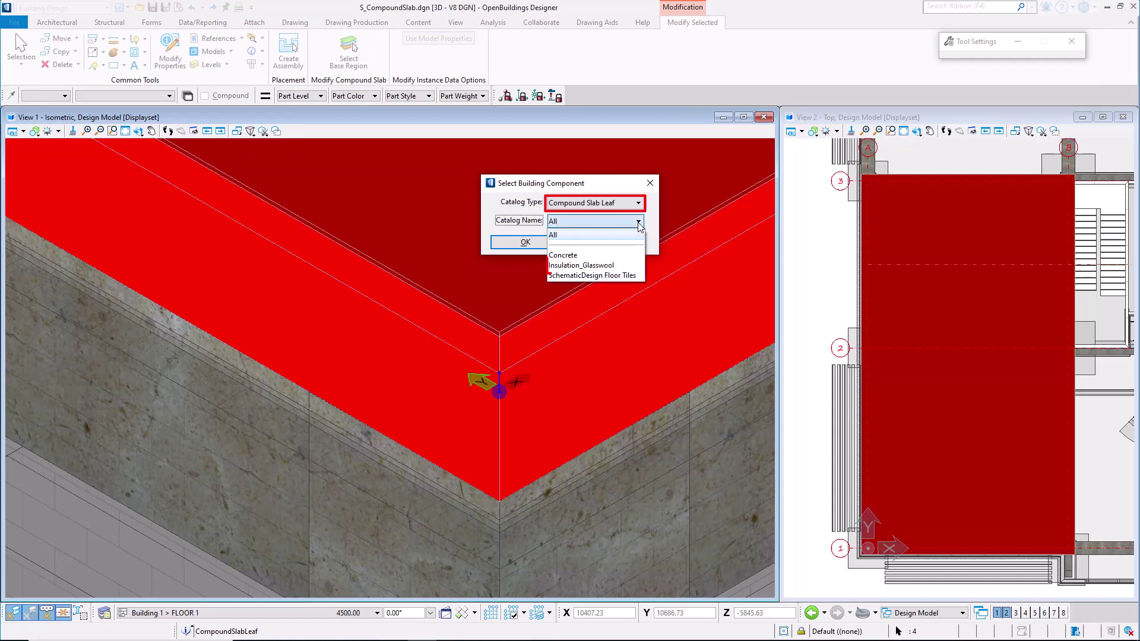
pyautogui.click(628, 266)
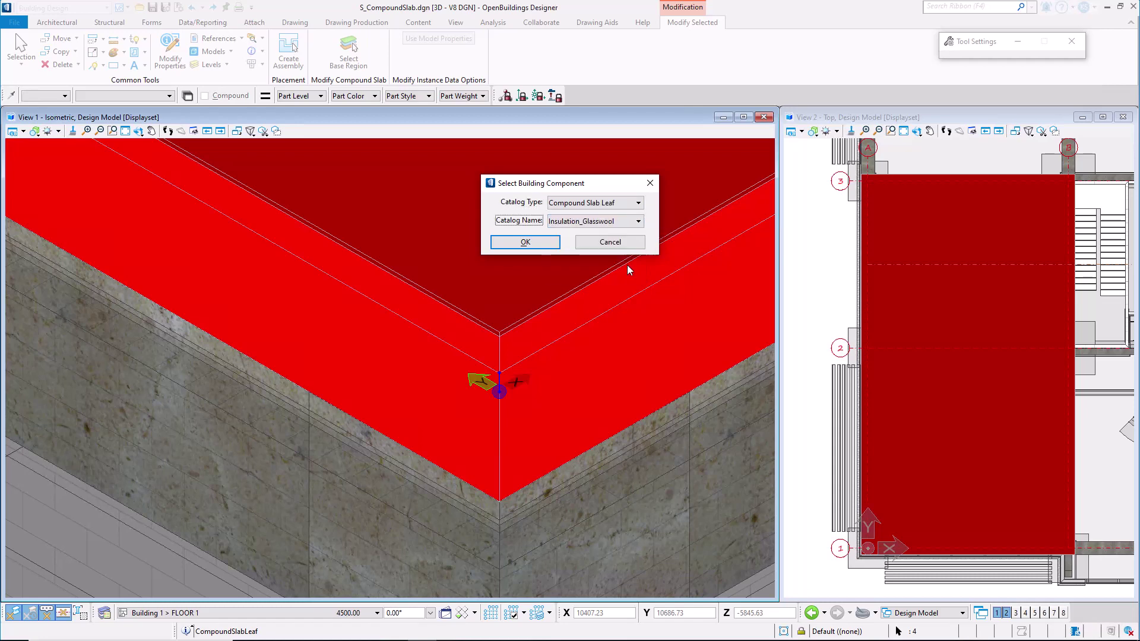
# Set the Insulation_Glasswool leaf thickness to 200 and its Fire Rating to 1 Hour
pyautogui.click(536, 243)
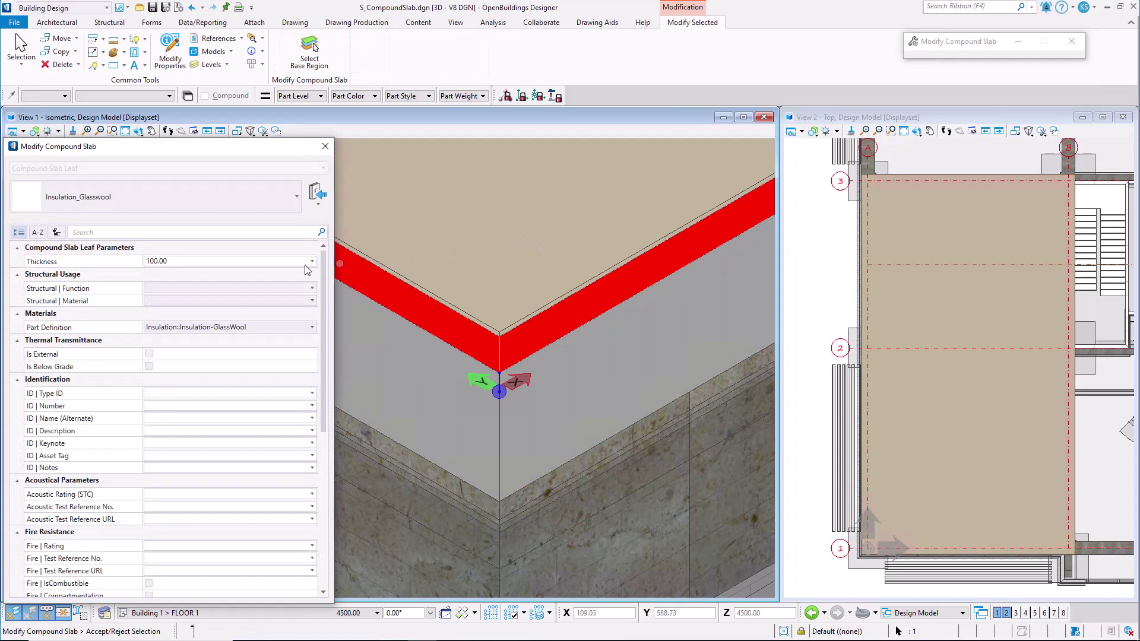
pyautogui.click(262, 261)
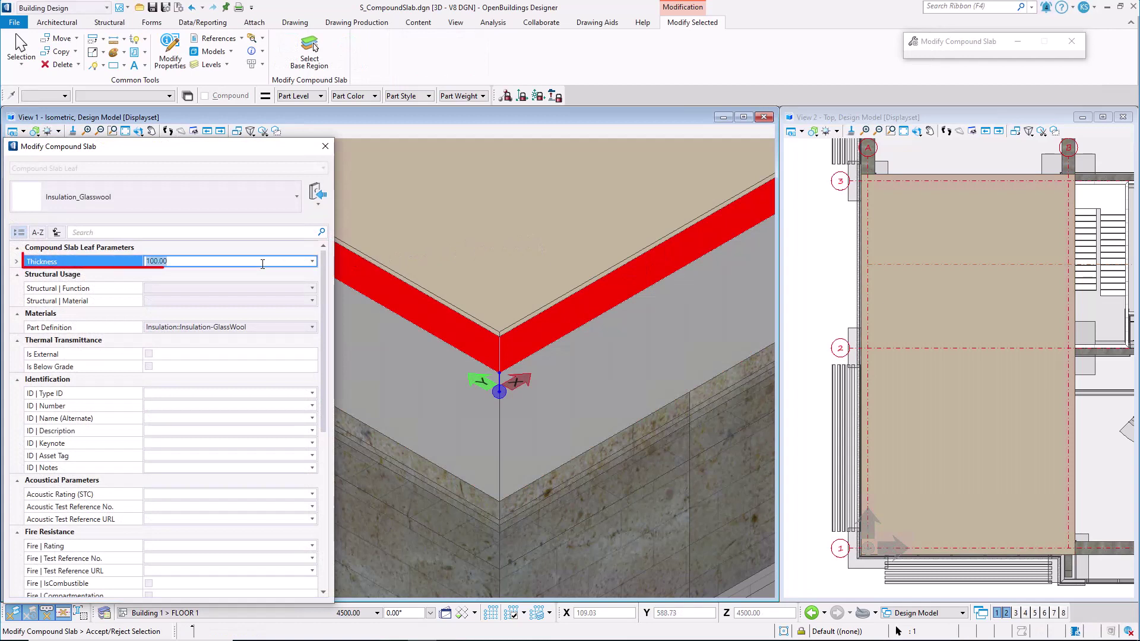
pyautogui.write('200')
pyautogui.press('Return')
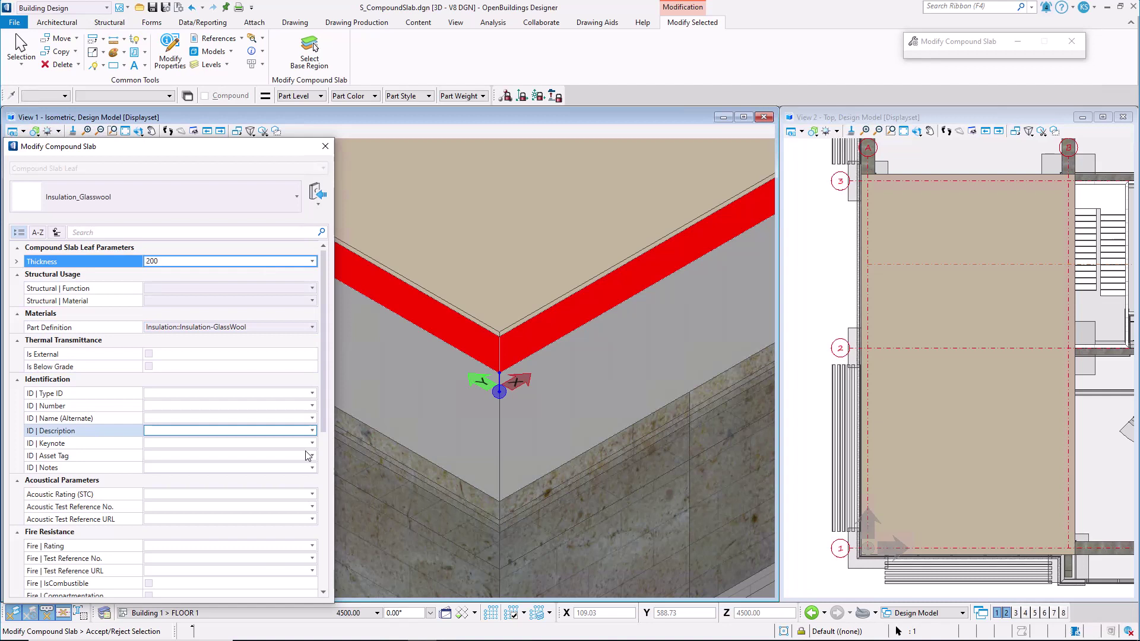
pyautogui.click(313, 546)
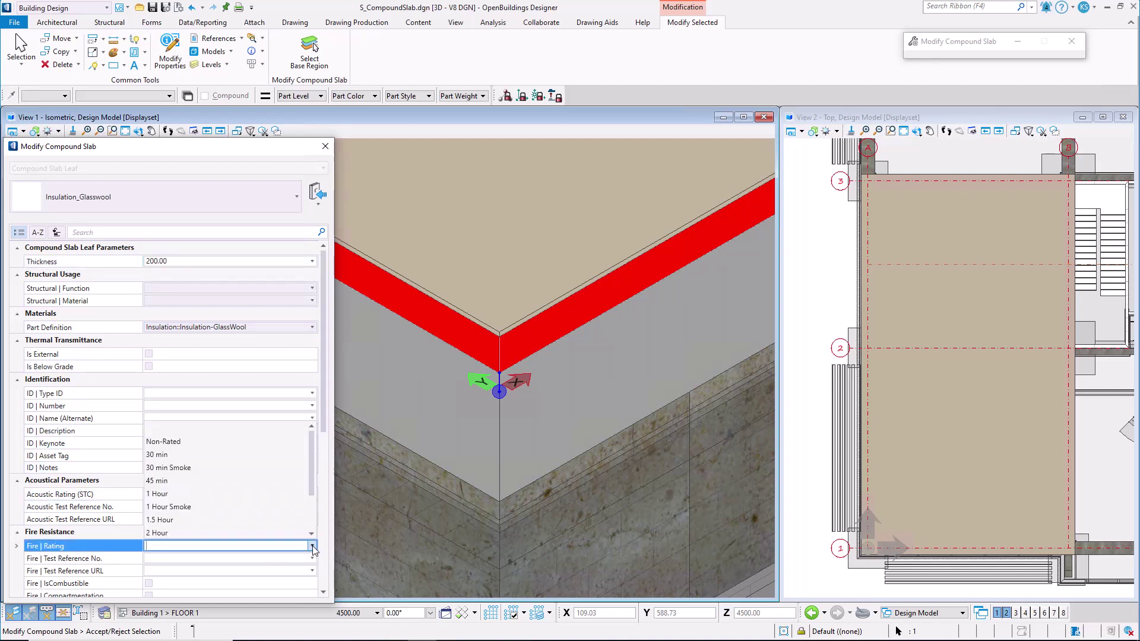
pyautogui.click(270, 494)
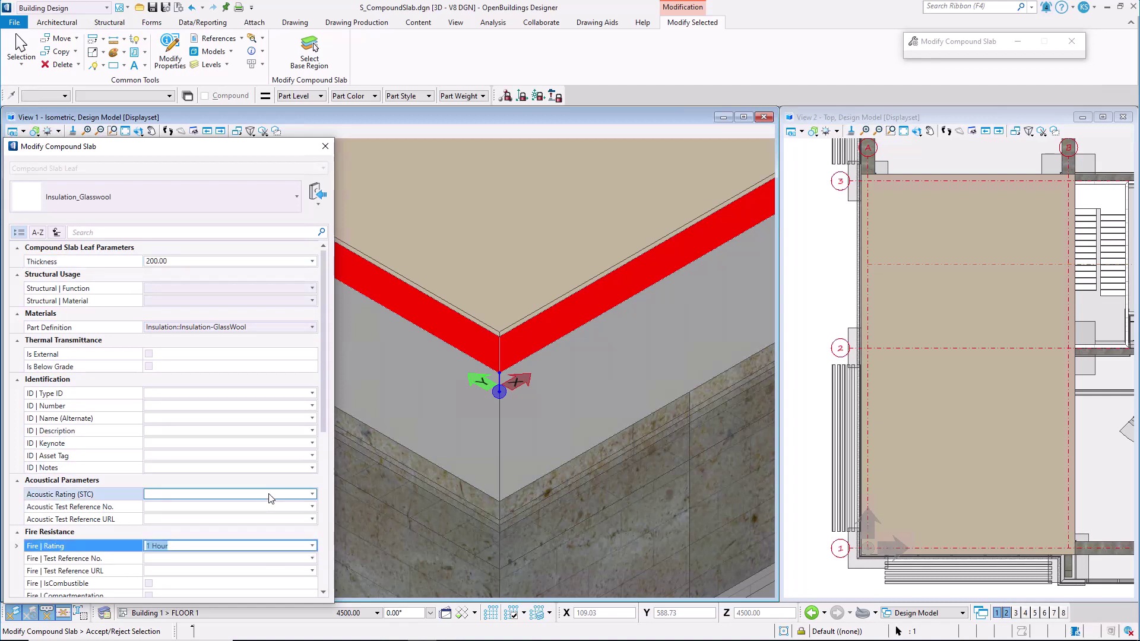
# Apply the insulation changes, reselect the slab and open Modify Instance Data
pyautogui.click(431, 423)
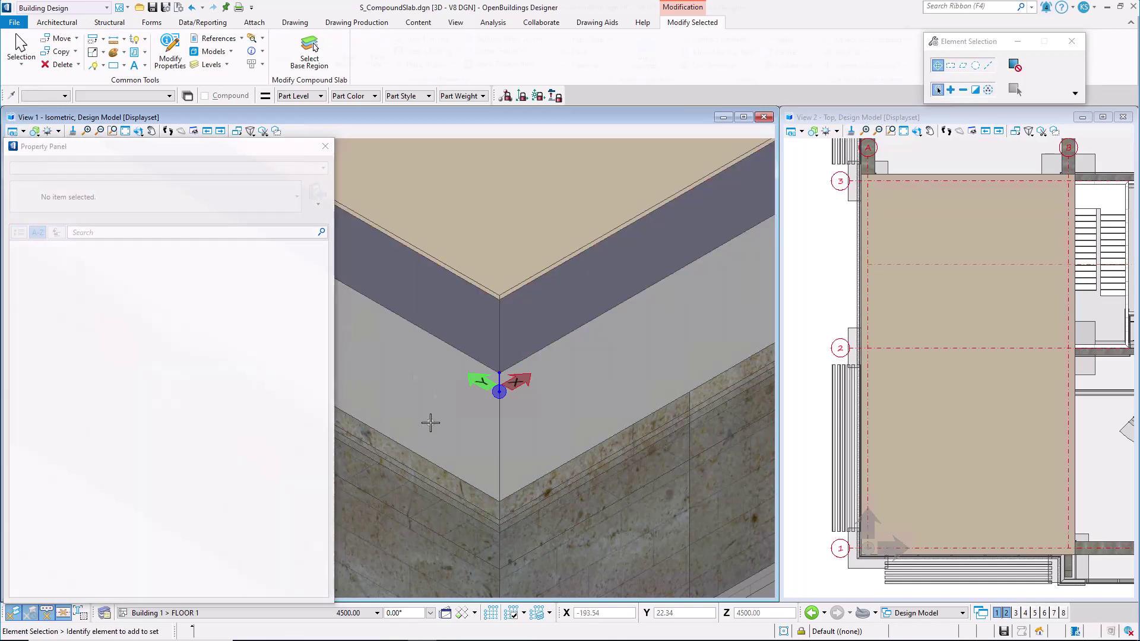
pyautogui.moveTo(533, 459); pyautogui.dragTo(393, 255)
pyautogui.rightClick(396, 293)
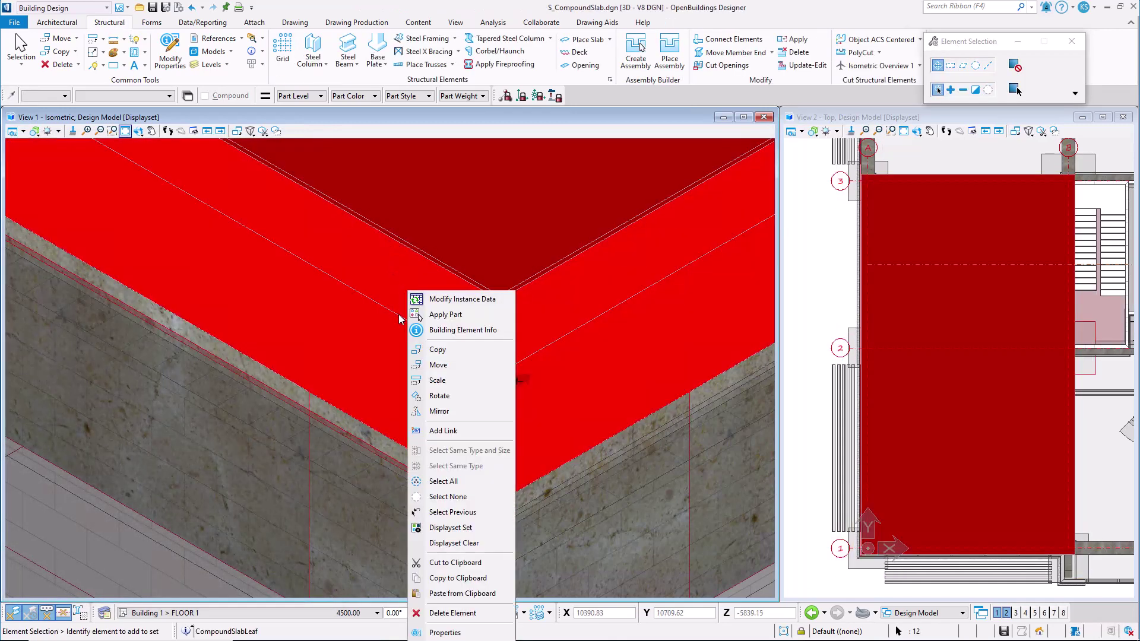
pyautogui.click(505, 304)
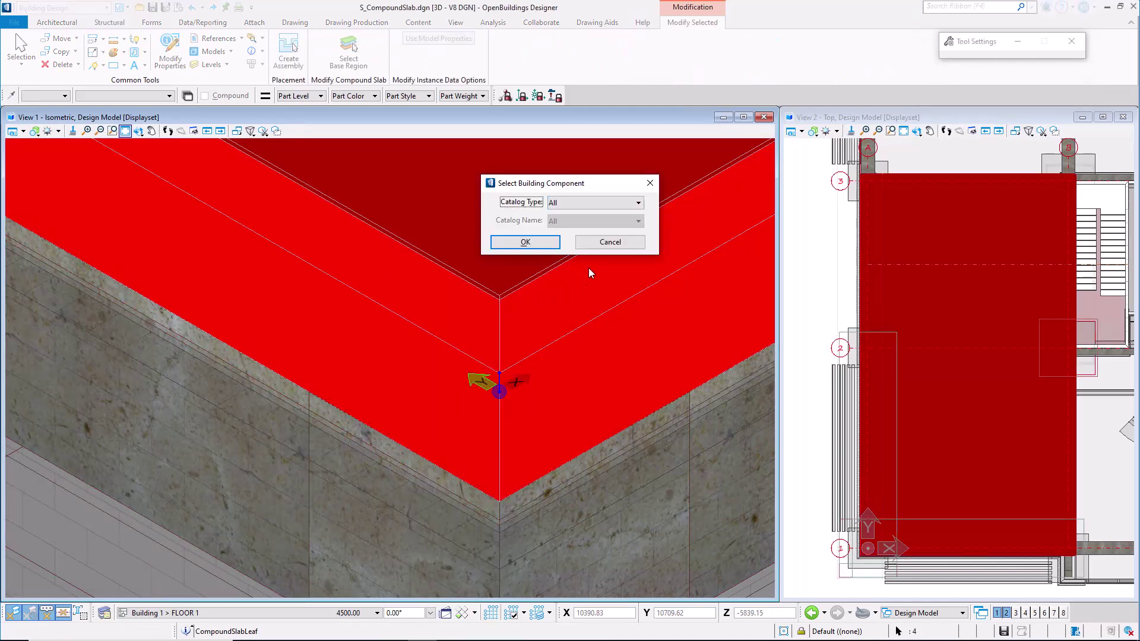
# Pick the Concrete leaf and set its thickness to 250 and Fire Rating to 2 Hour
pyautogui.click(637, 205)
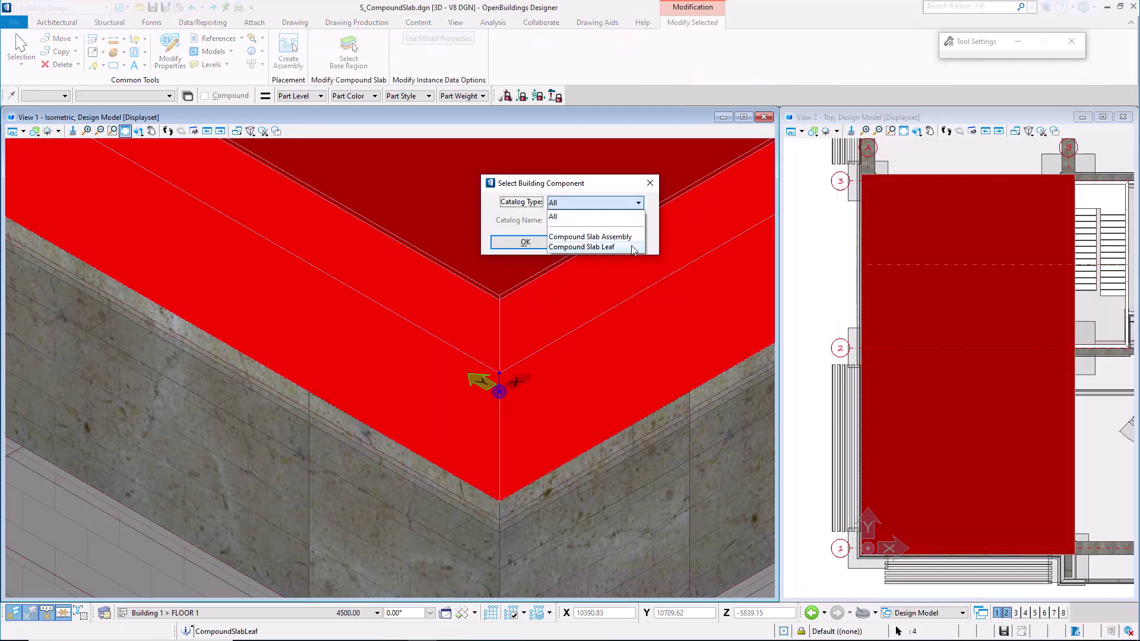
pyautogui.click(632, 246)
pyautogui.click(638, 222)
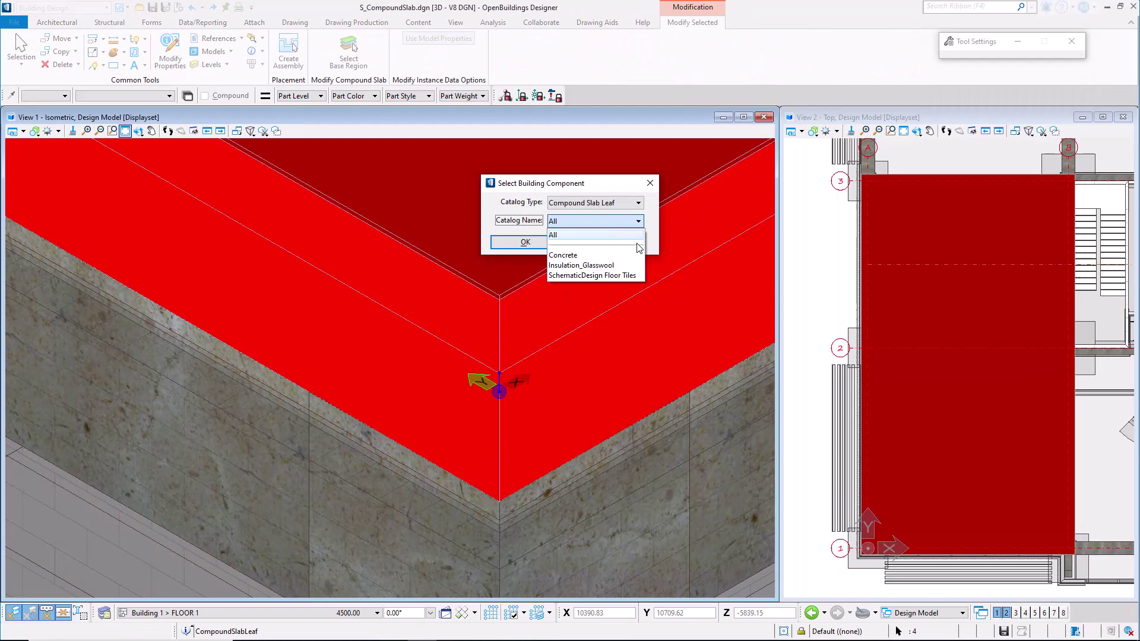
pyautogui.click(635, 256)
pyautogui.click(551, 243)
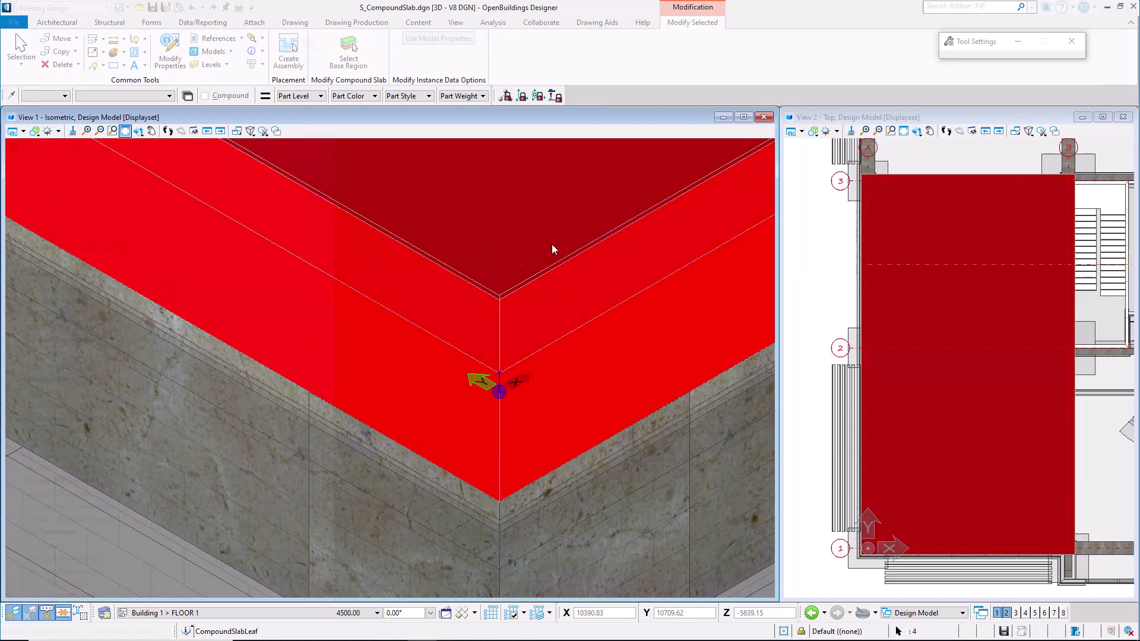
pyautogui.click(200, 262)
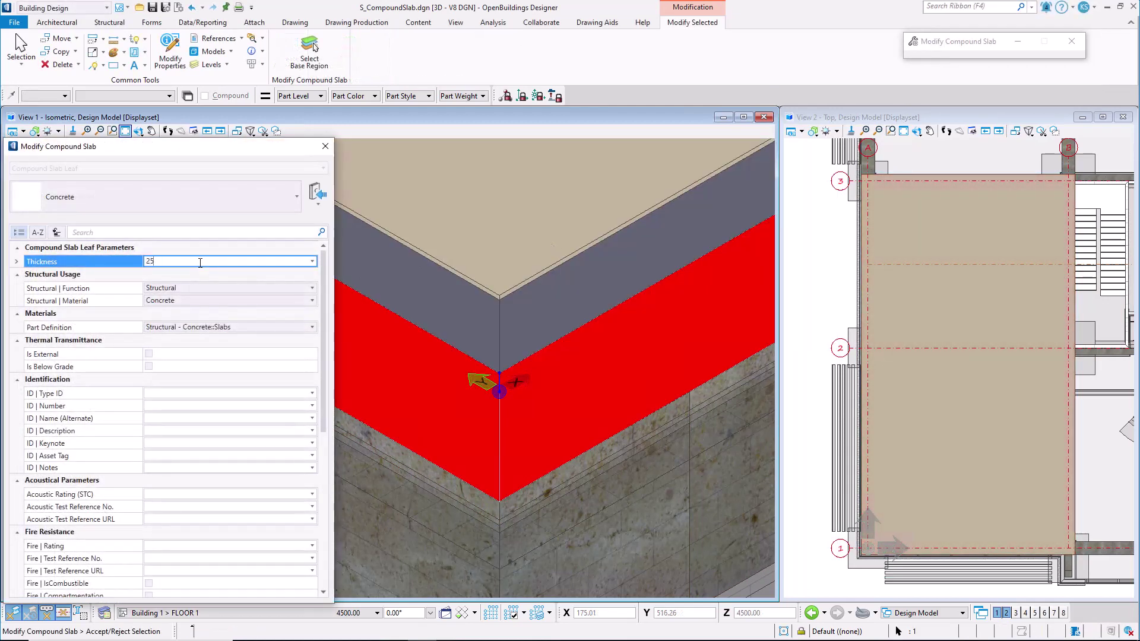
pyautogui.click(312, 546)
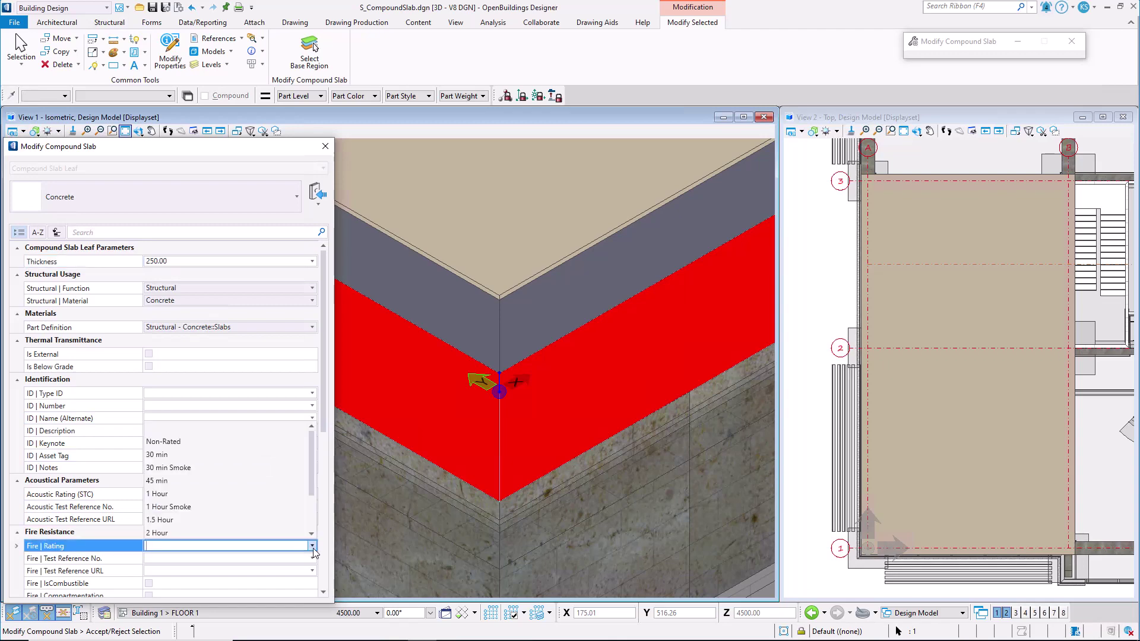
pyautogui.click(172, 532)
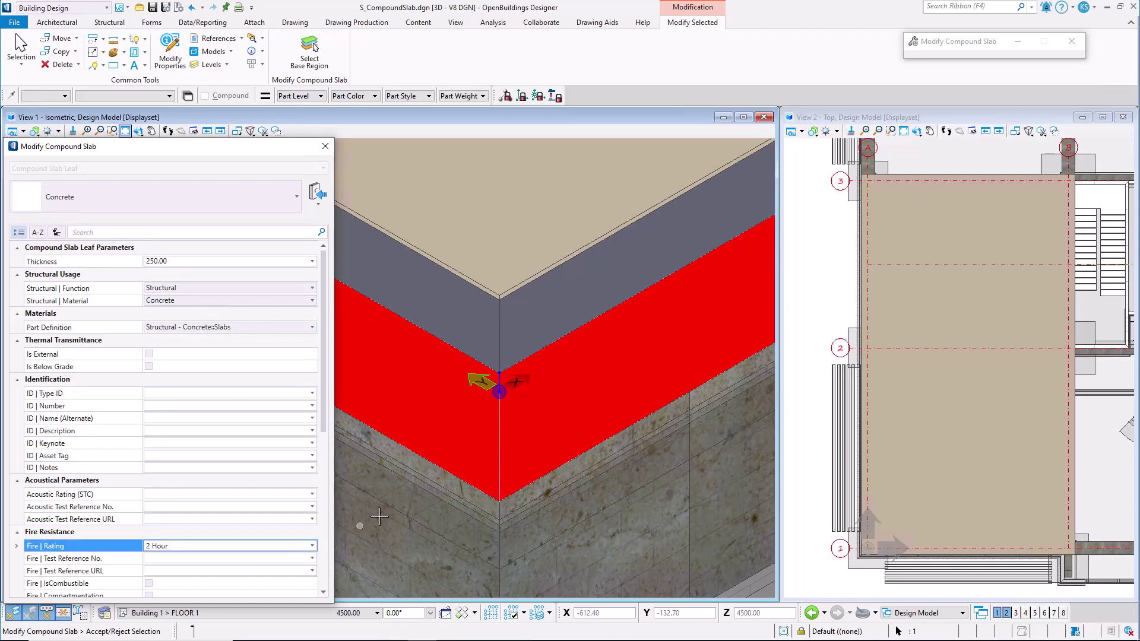
pyautogui.click(394, 493)
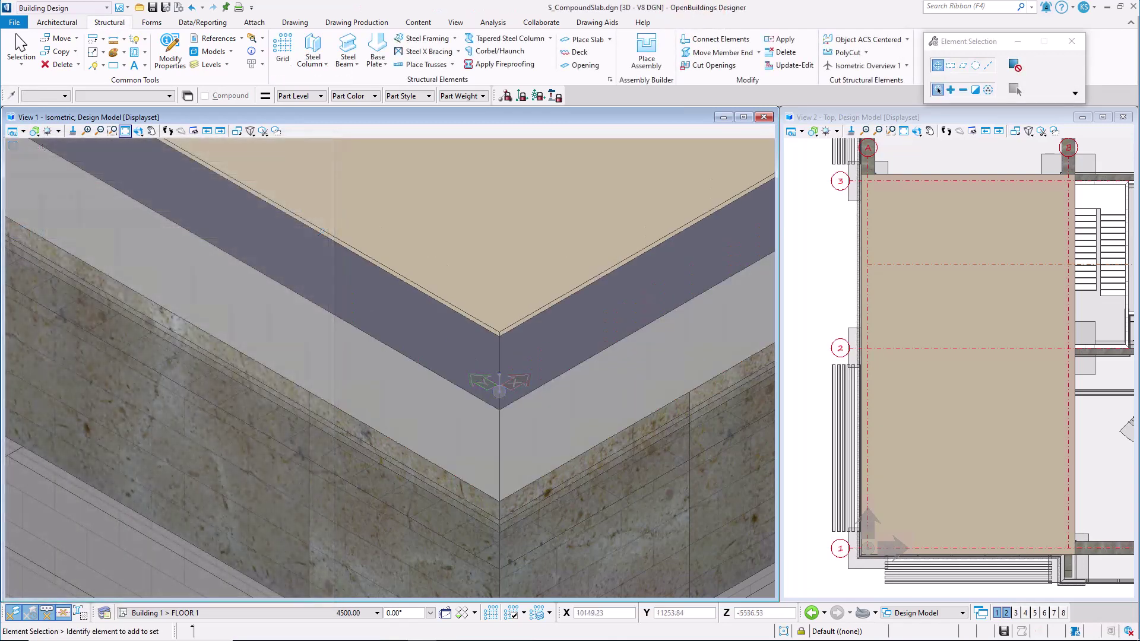